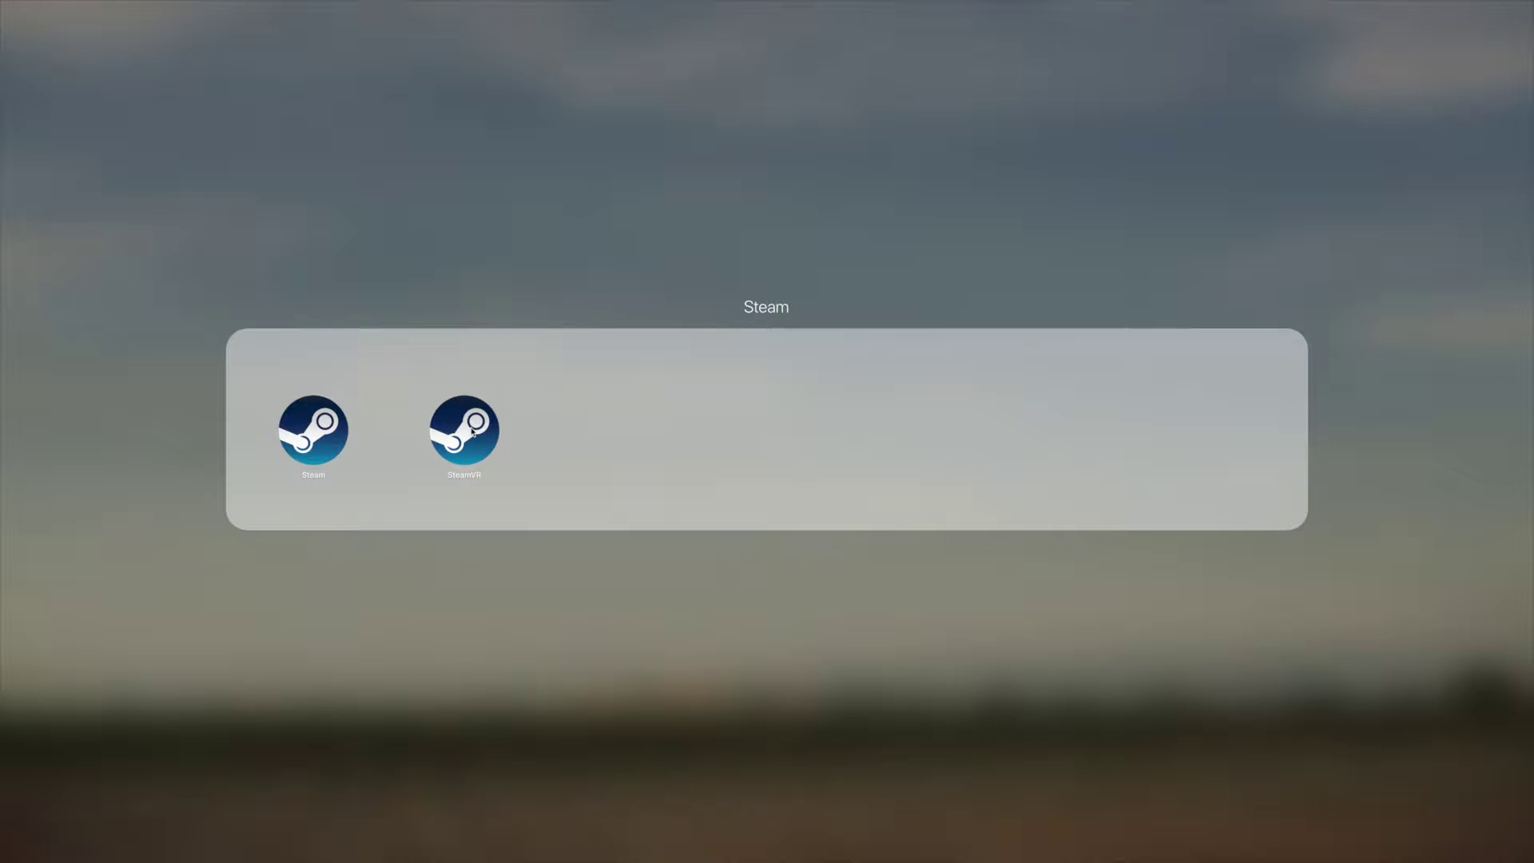
Step: Open the Steam folder in Launchpad to reveal the Steam and SteamVR apps
click(471, 431)
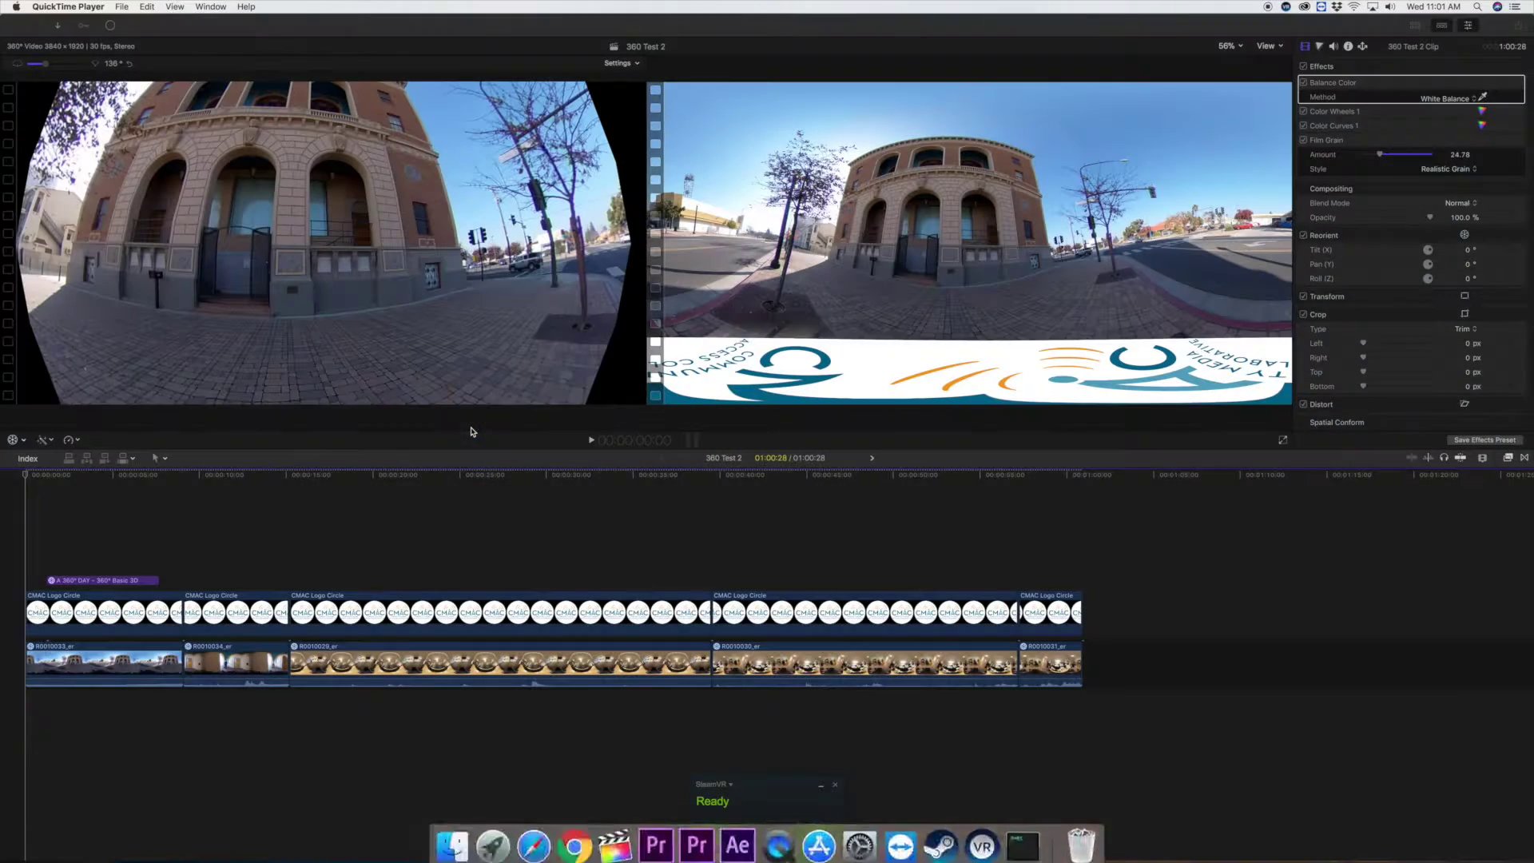
Step: Check the SteamVR options list, then return to Final Cut Pro and scrub to about 13 seconds
click(728, 786)
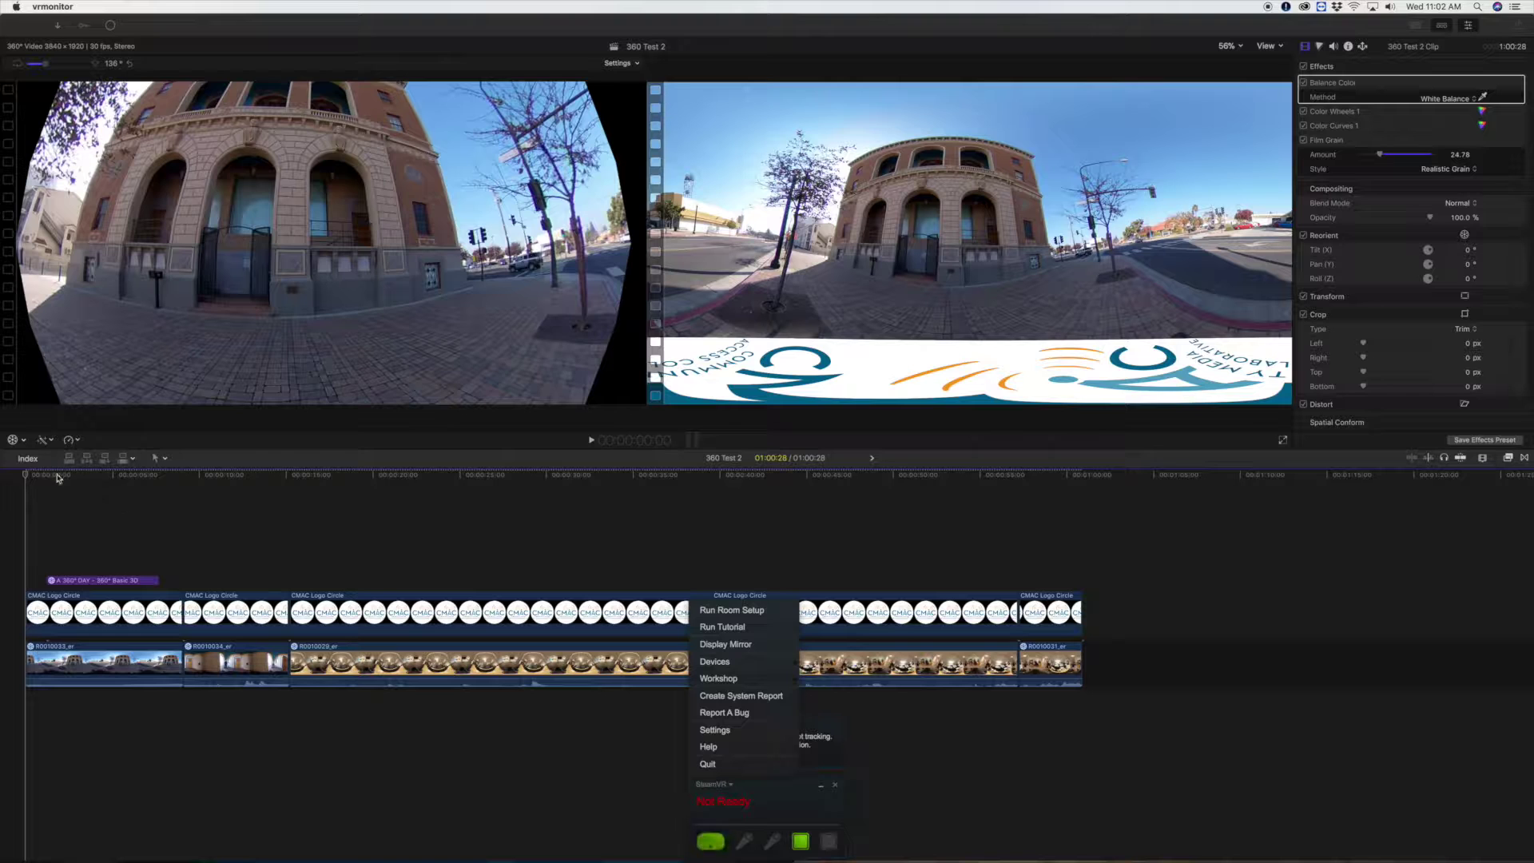
click(152, 476)
drag(134, 480, 469, 487)
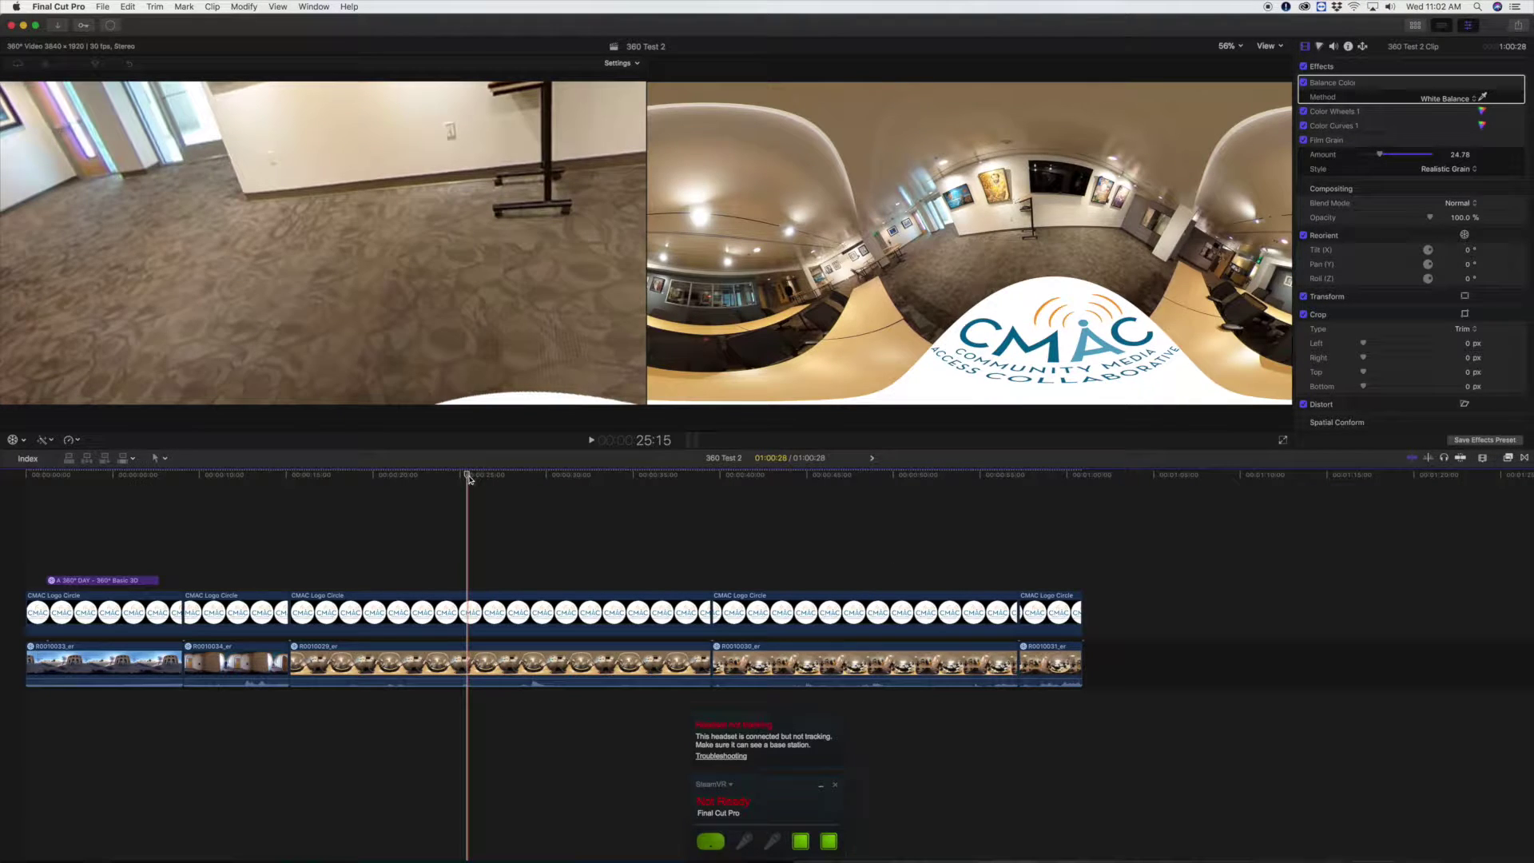
Step: Scrub forward through the gallery footage and on to the office scene for headset preview
drag(469, 477, 785, 480)
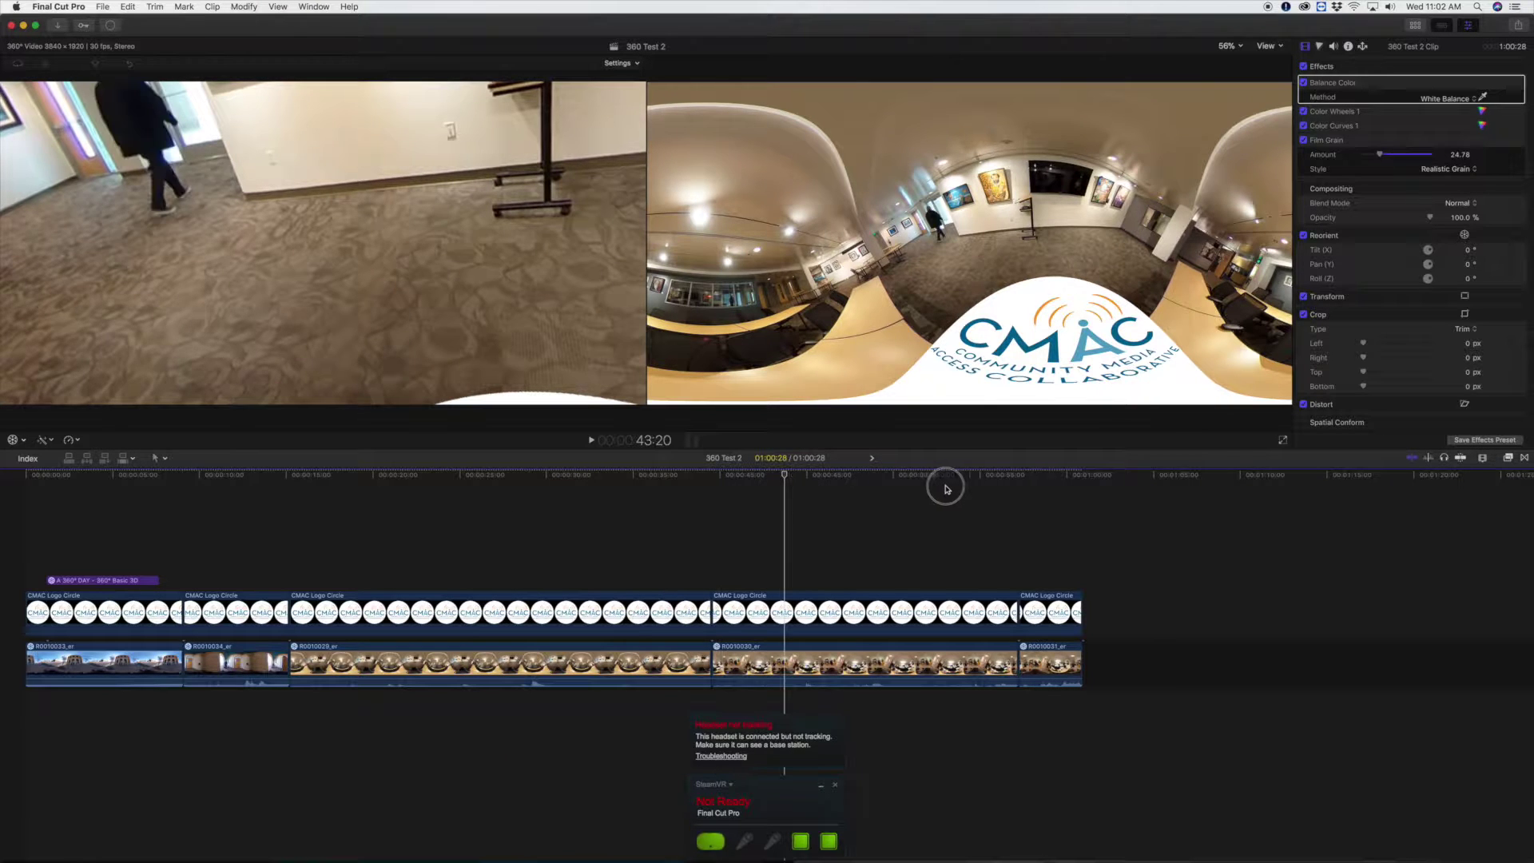
drag(946, 489, 394, 520)
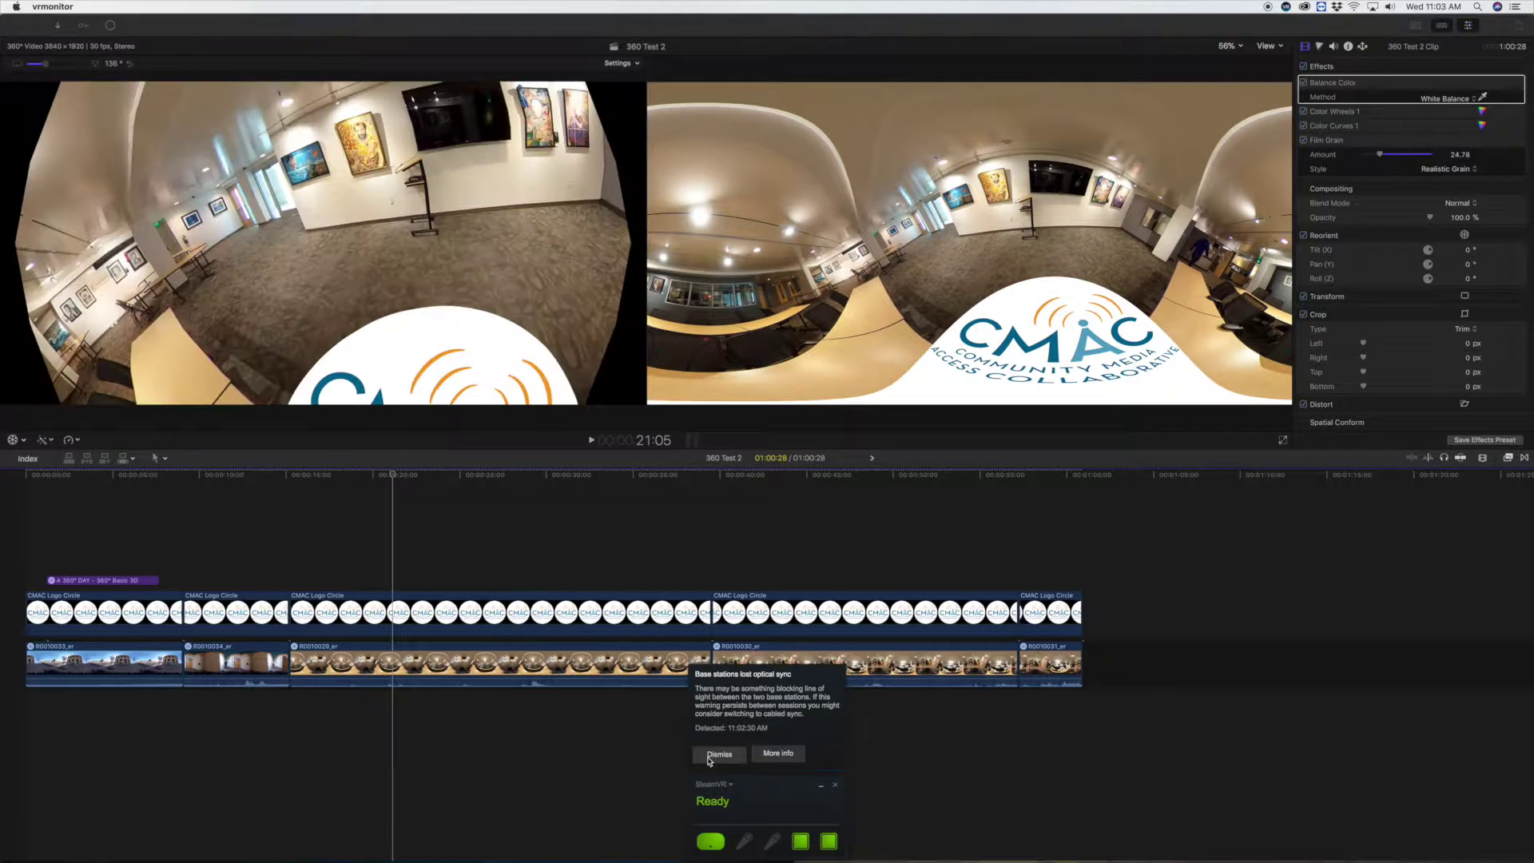
Step: Dismiss the SteamVR base-station sync warning and minimize the SteamVR status window
click(723, 754)
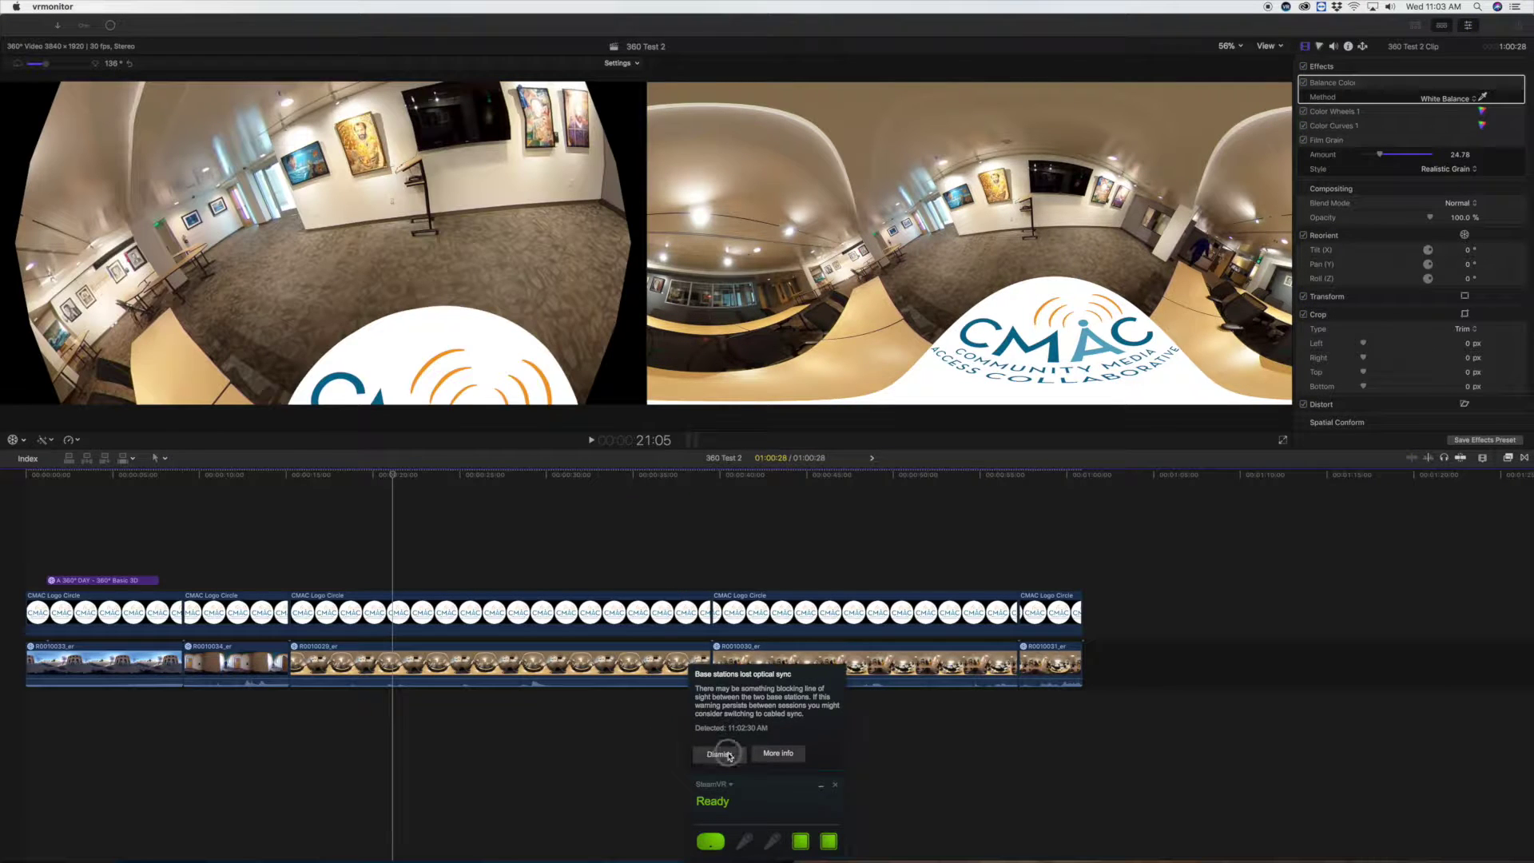
double_click(820, 789)
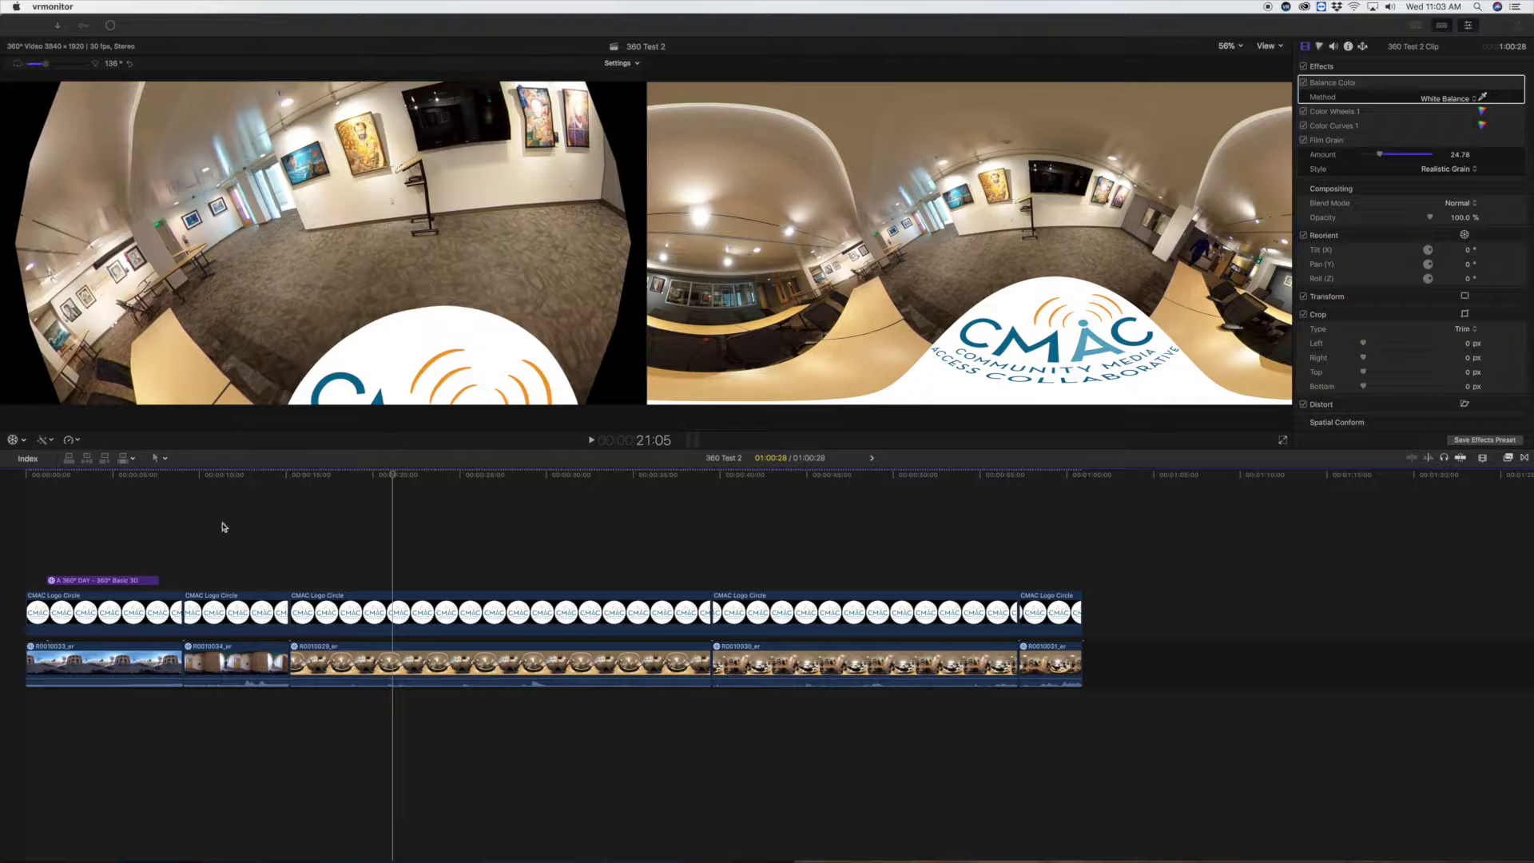
click(89, 494)
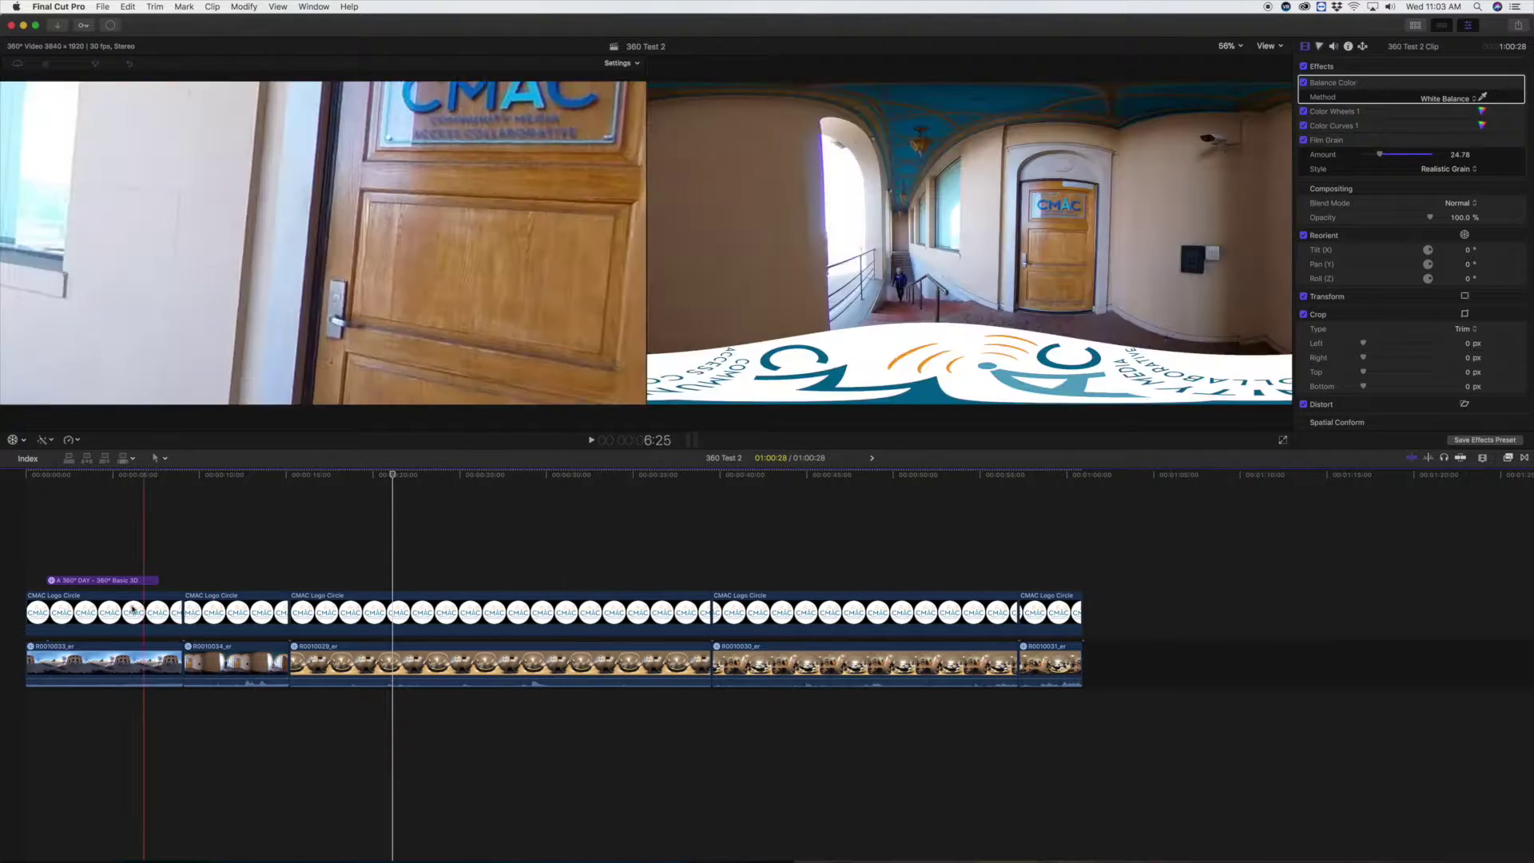
Step: Select the first CMAC Logo Circle clip at the 4:10 opening title to view its 360° Transform
click(104, 613)
click(99, 479)
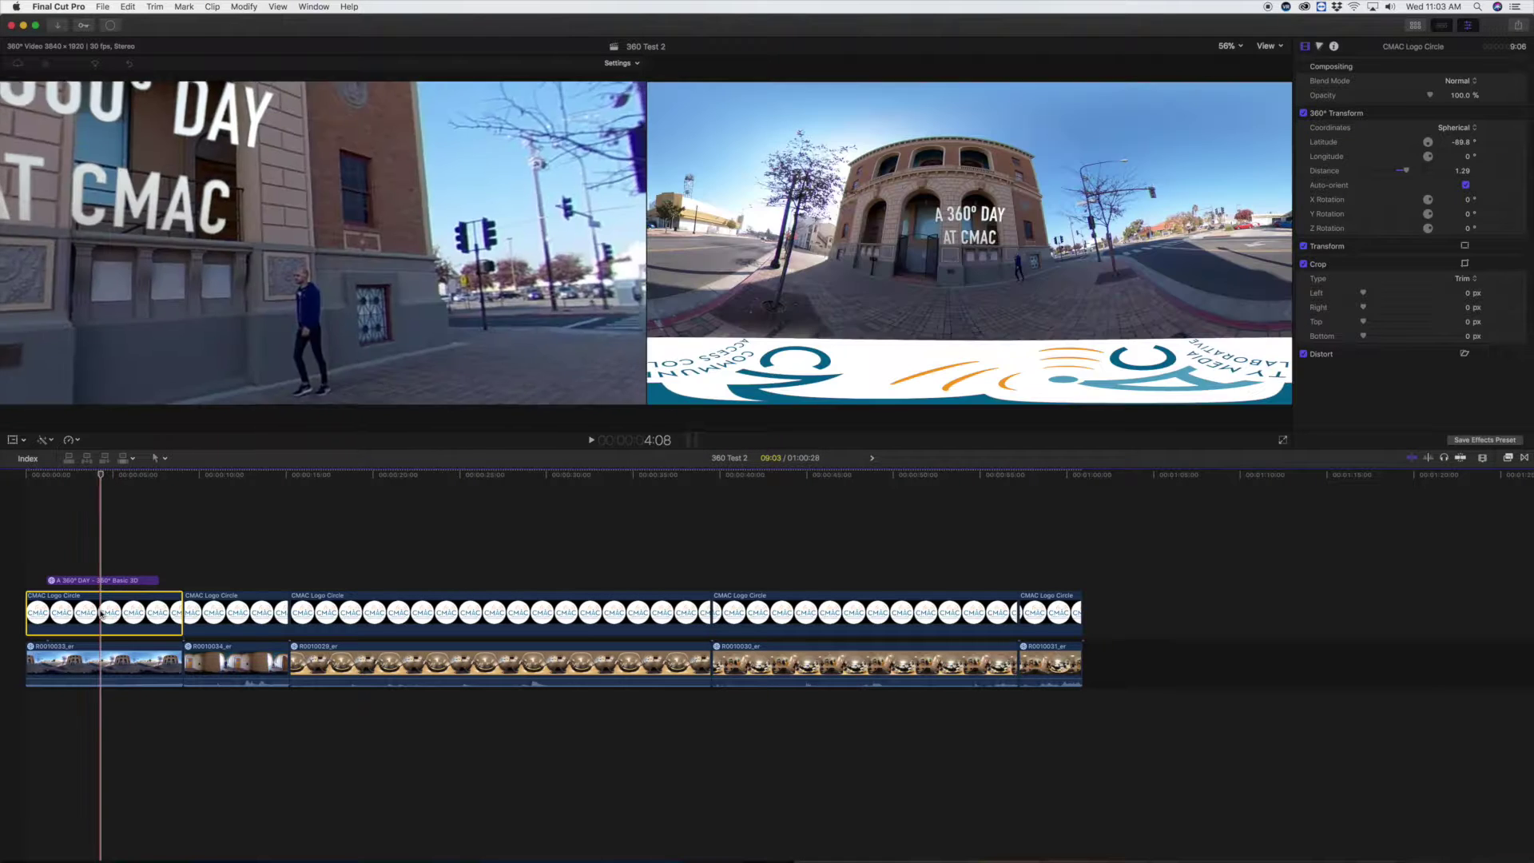
click(1388, 120)
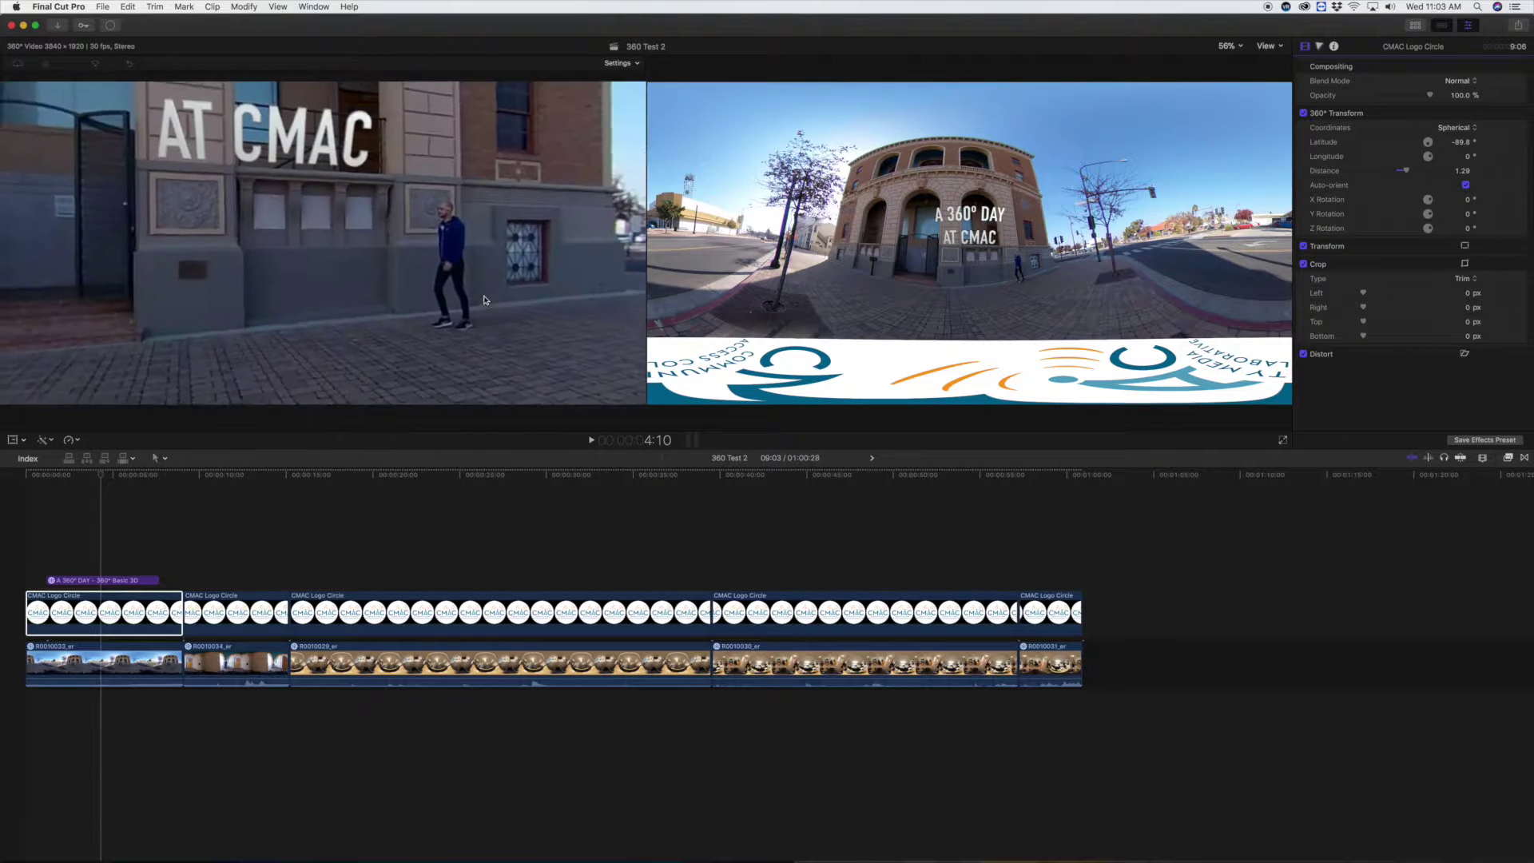
click(1410, 26)
click(1408, 27)
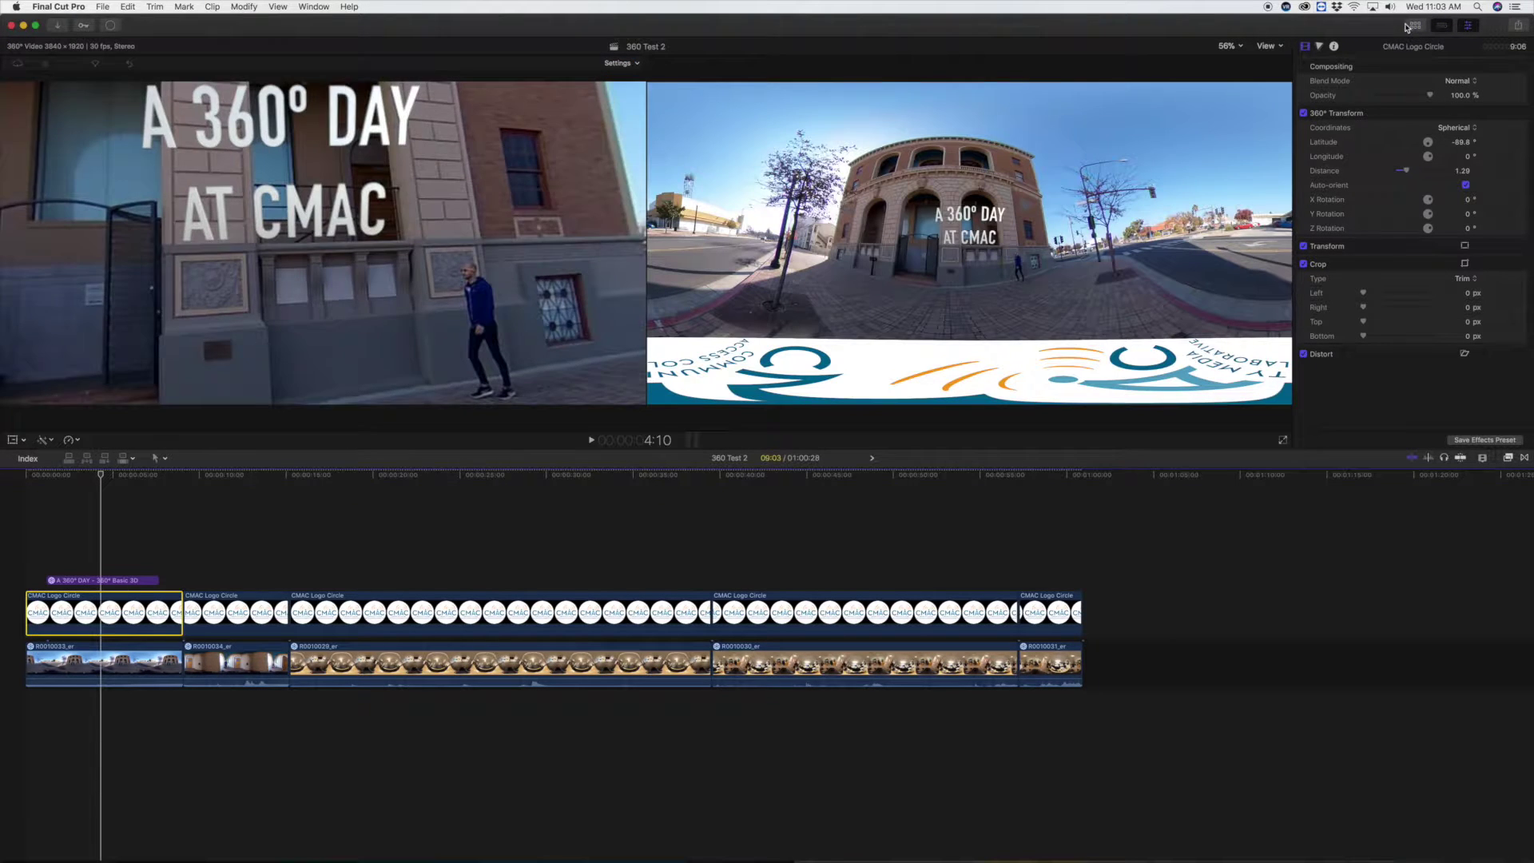
click(621, 64)
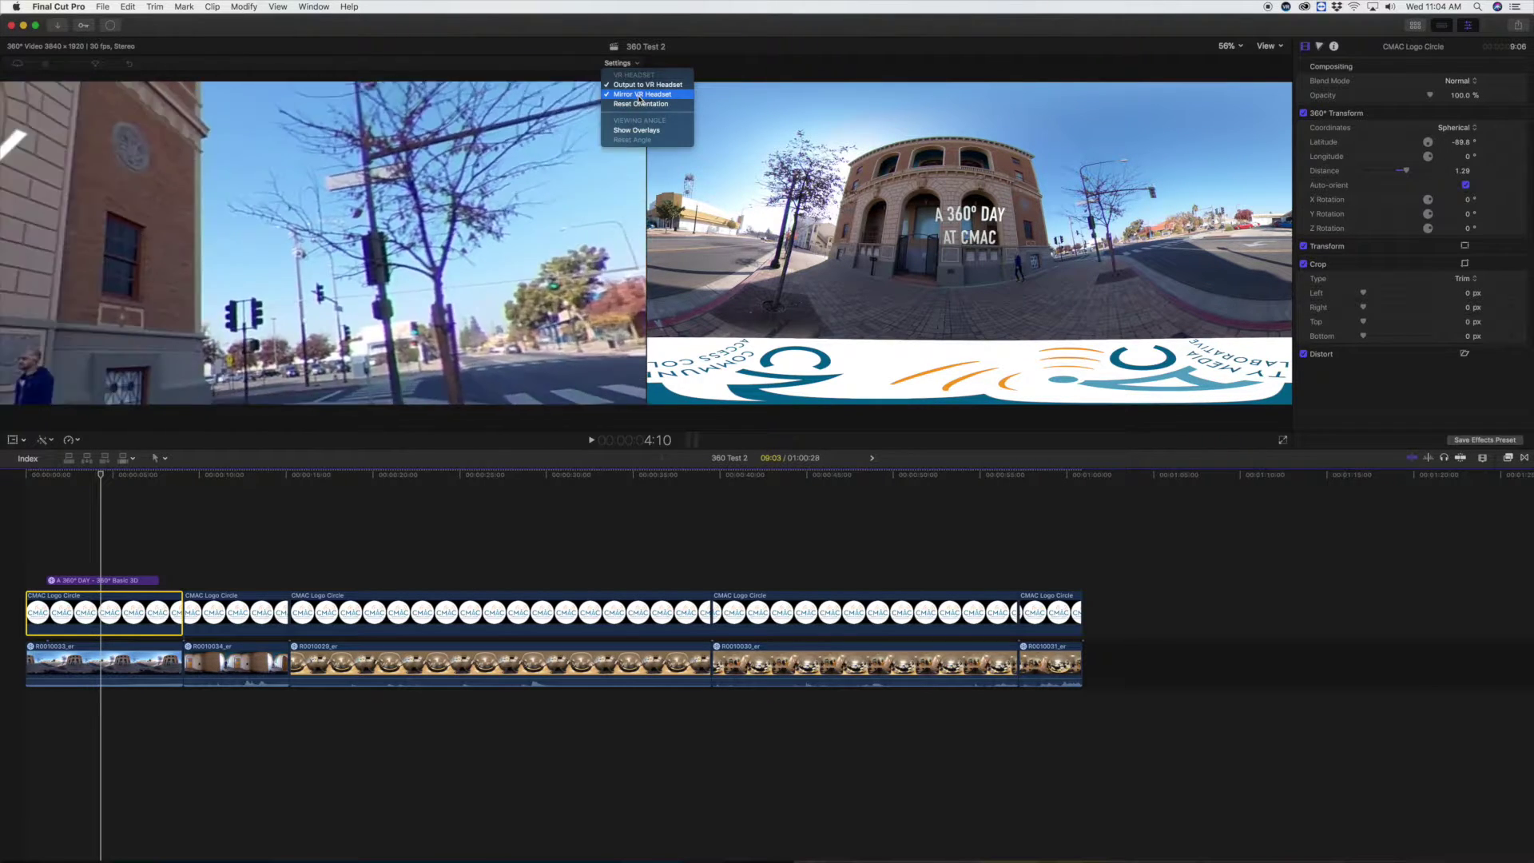
click(192, 493)
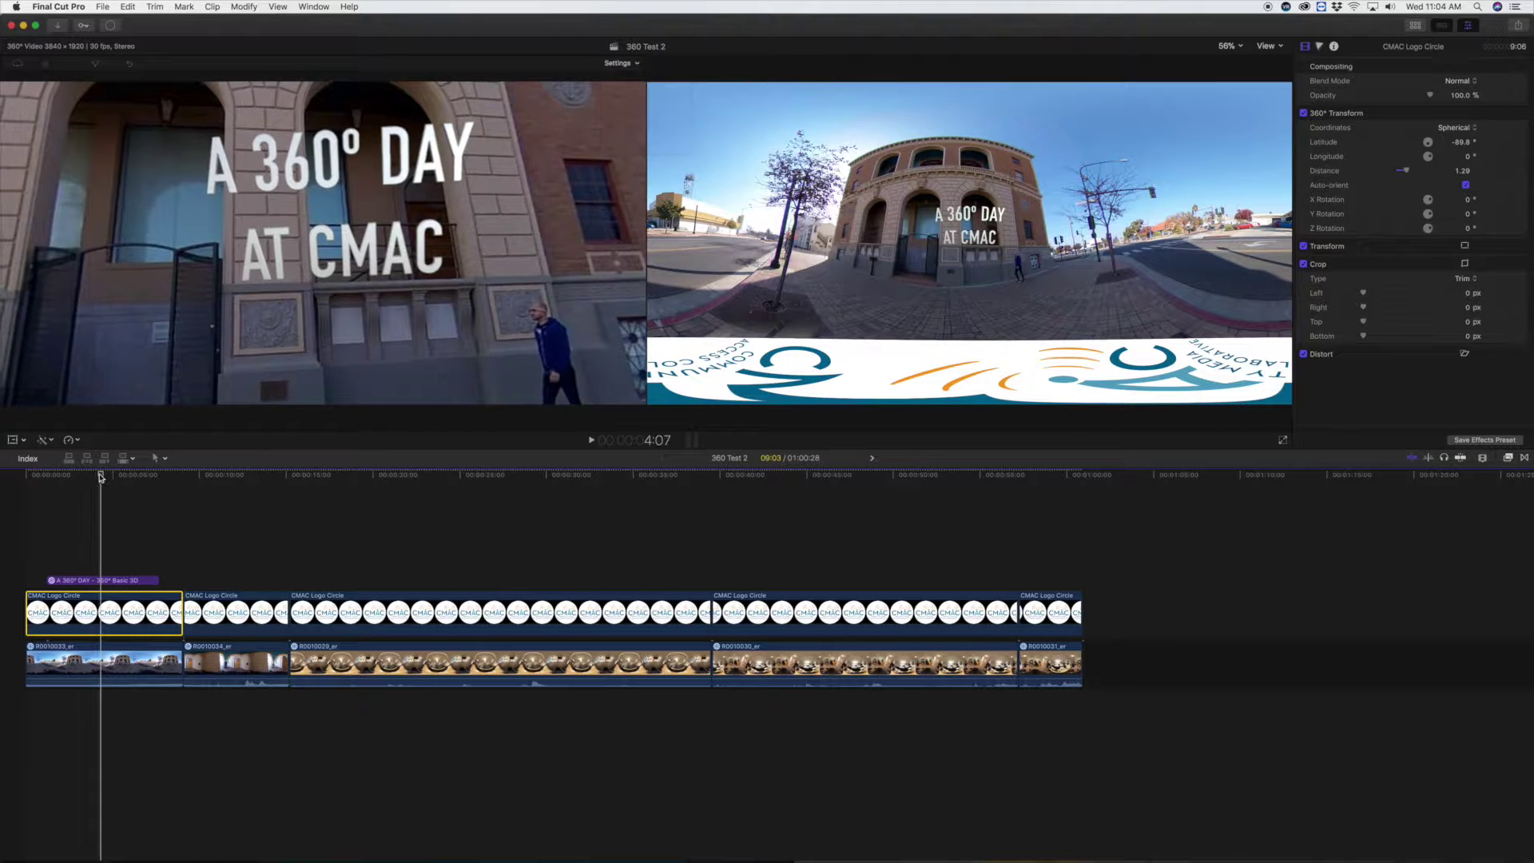
click(93, 582)
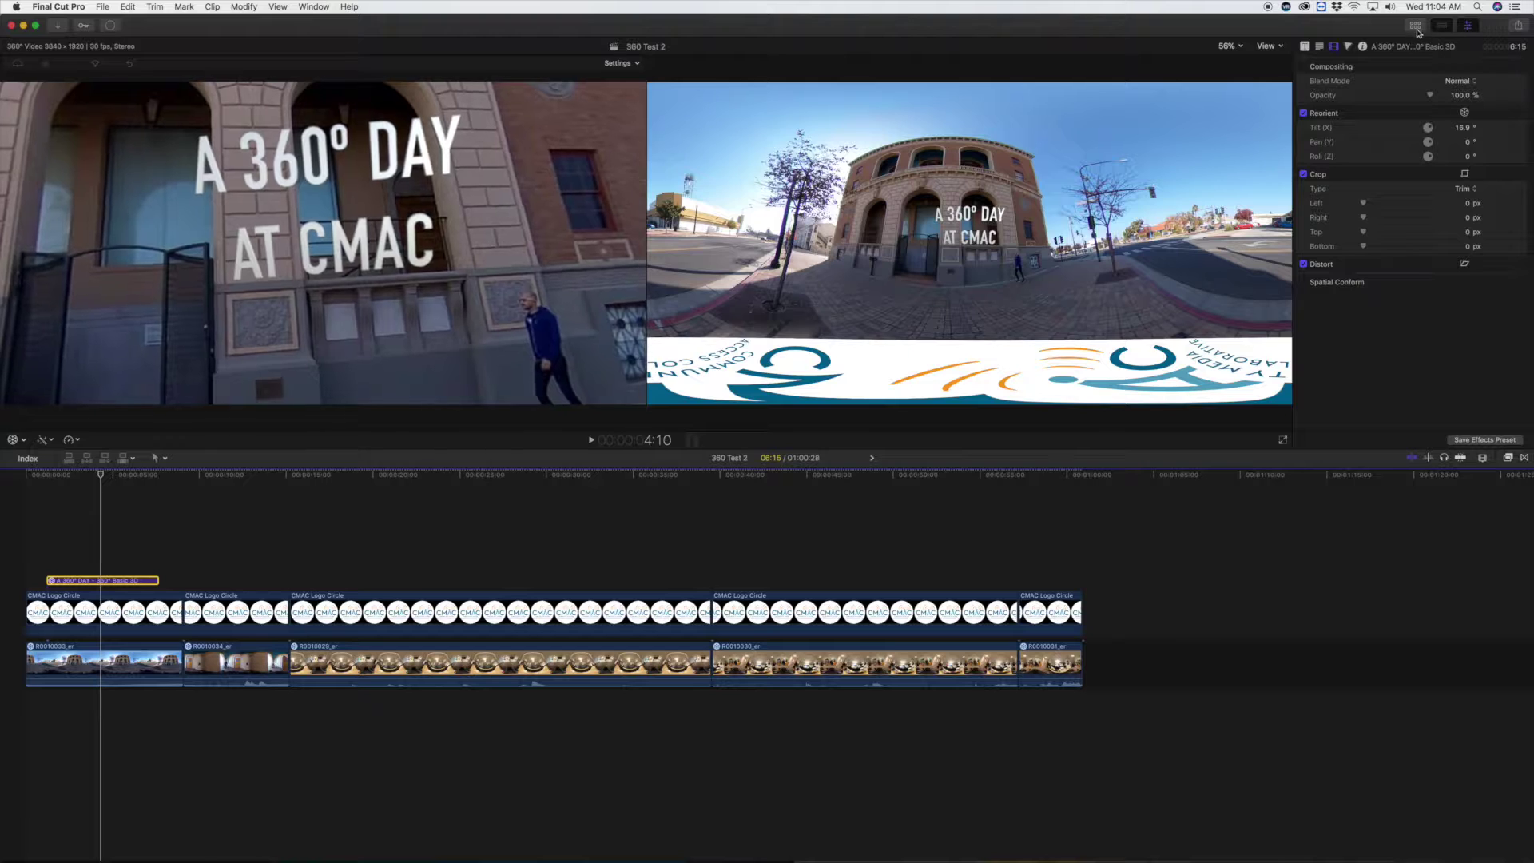
key(super+1)
click(63, 46)
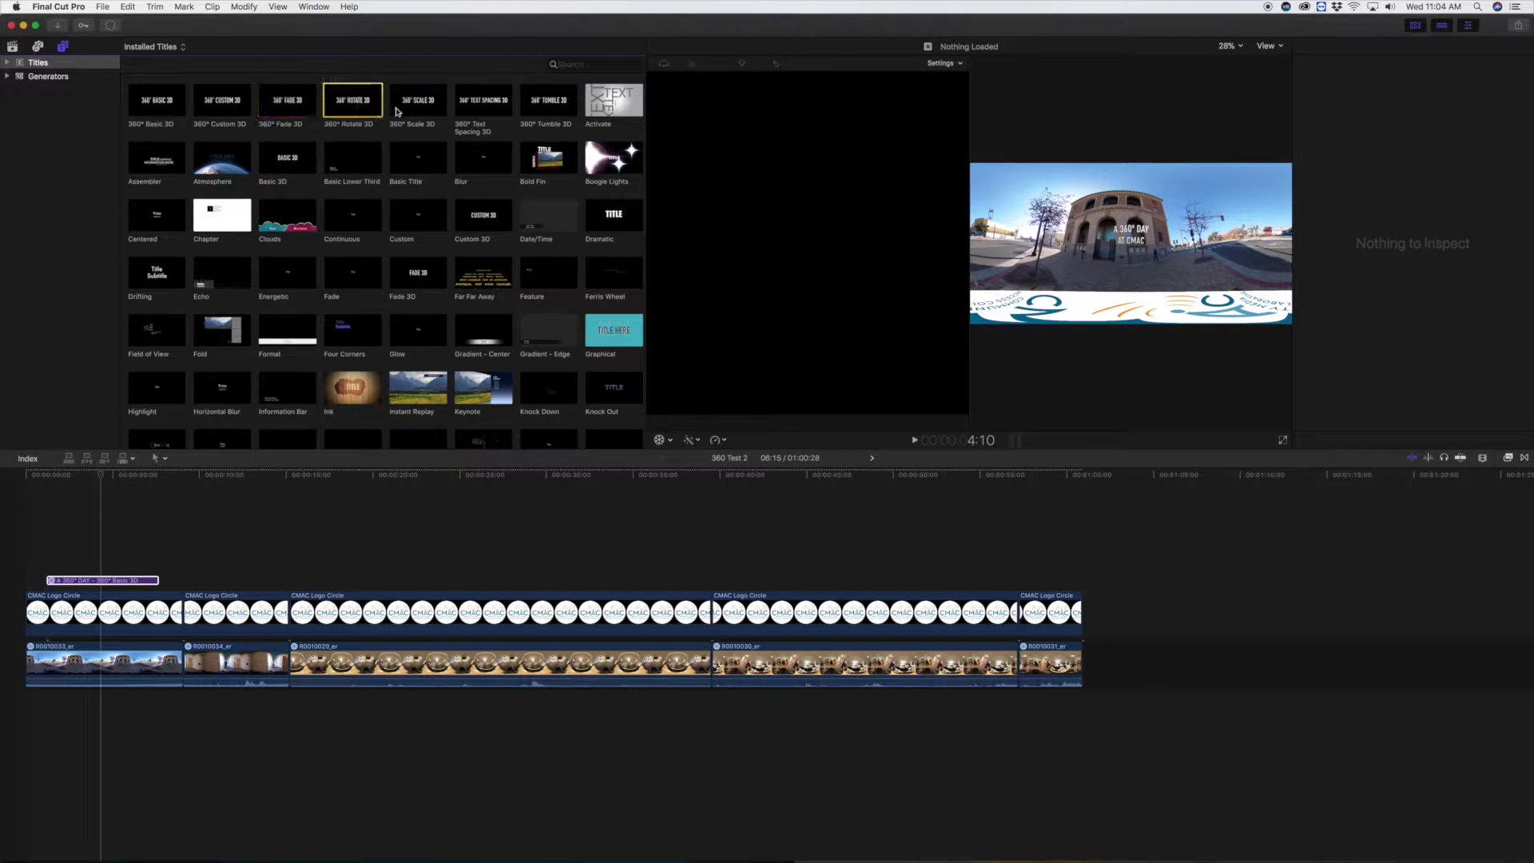
click(1418, 26)
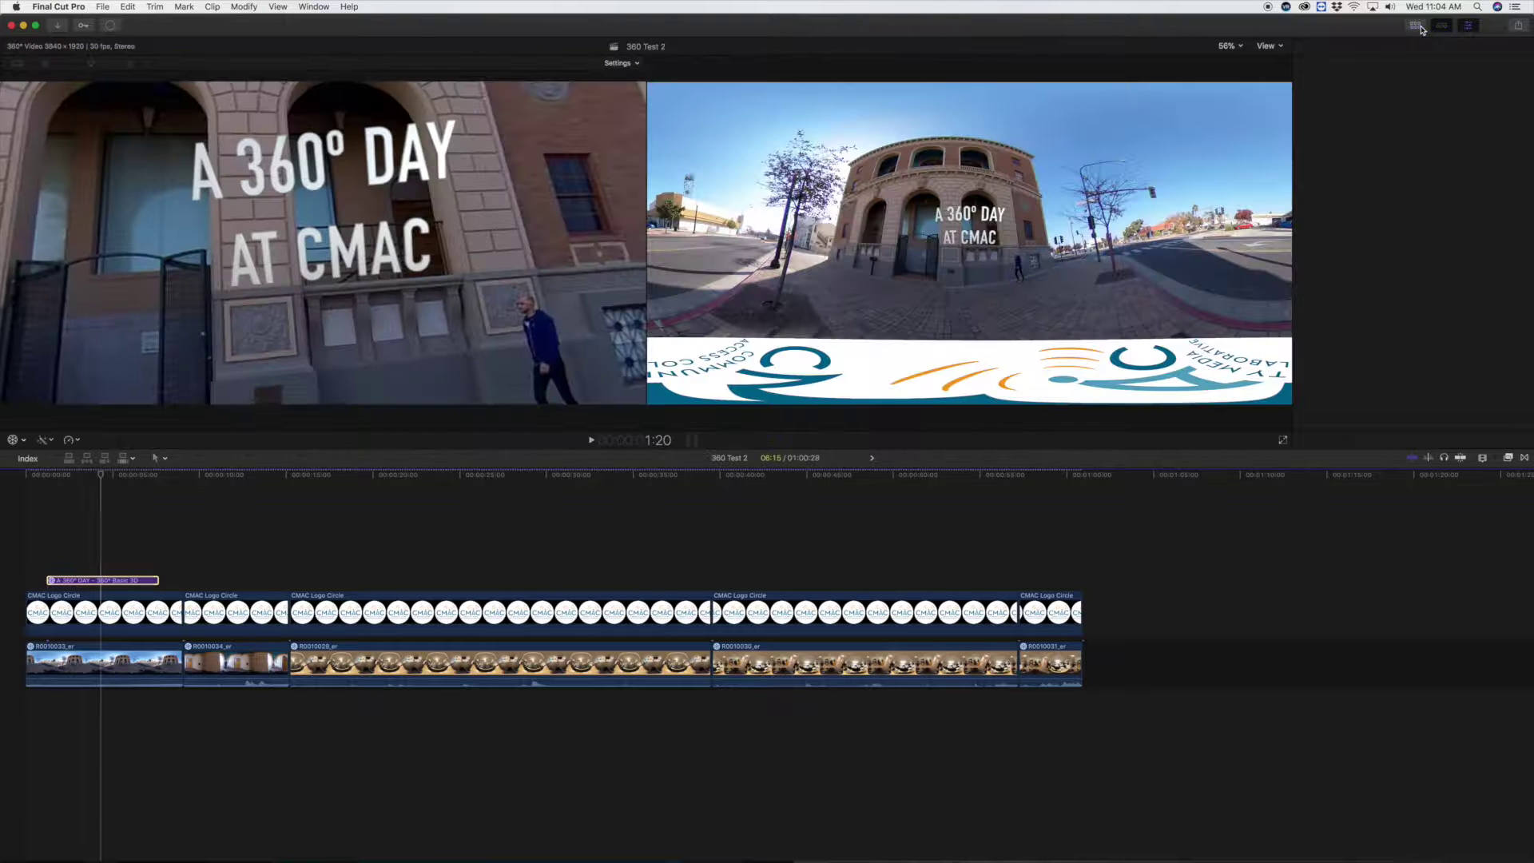
key(super+4)
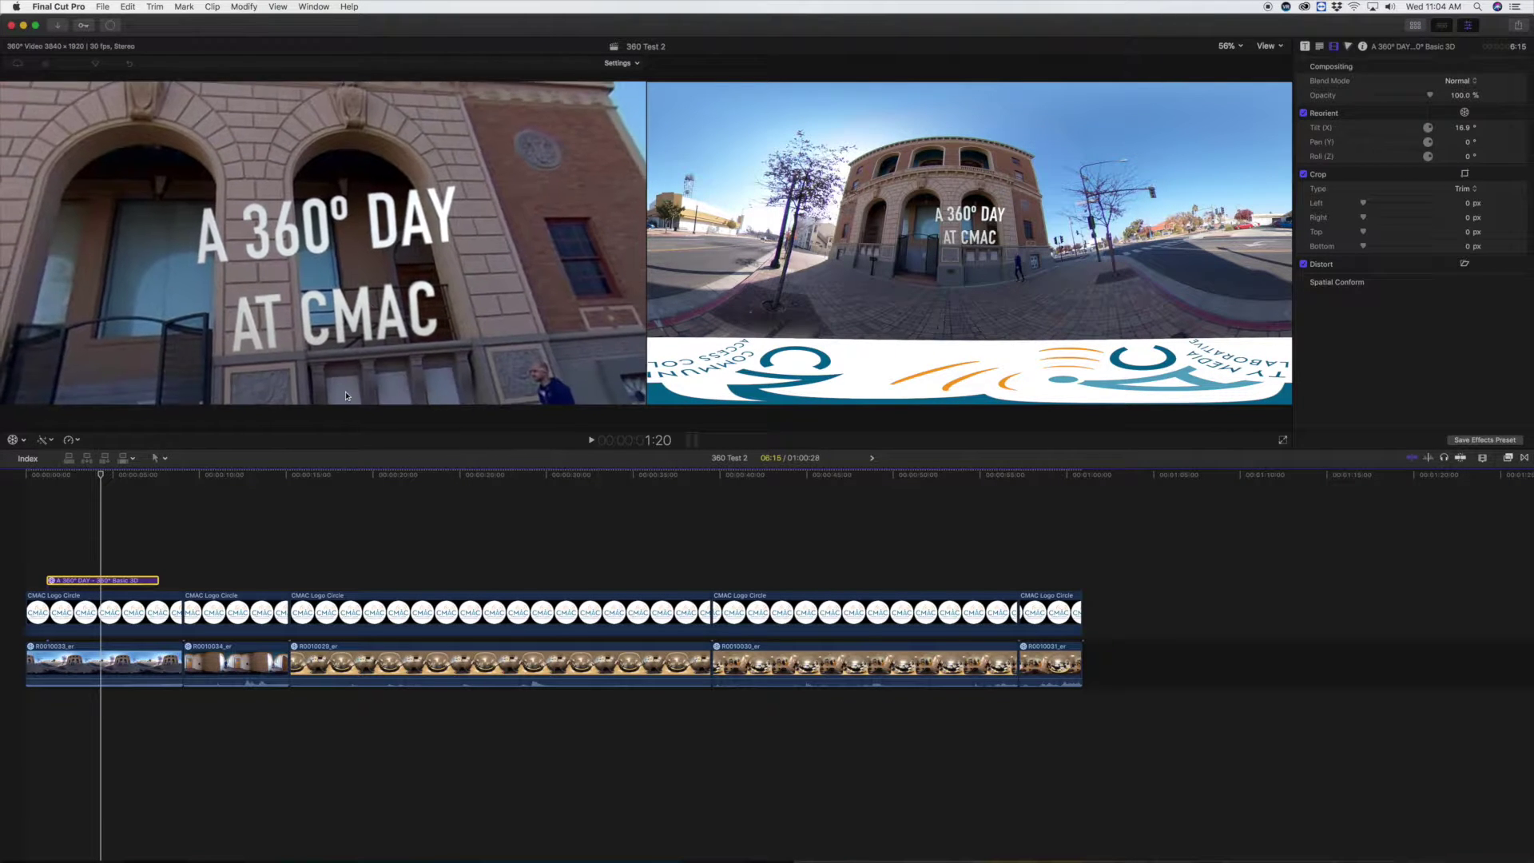
click(102, 614)
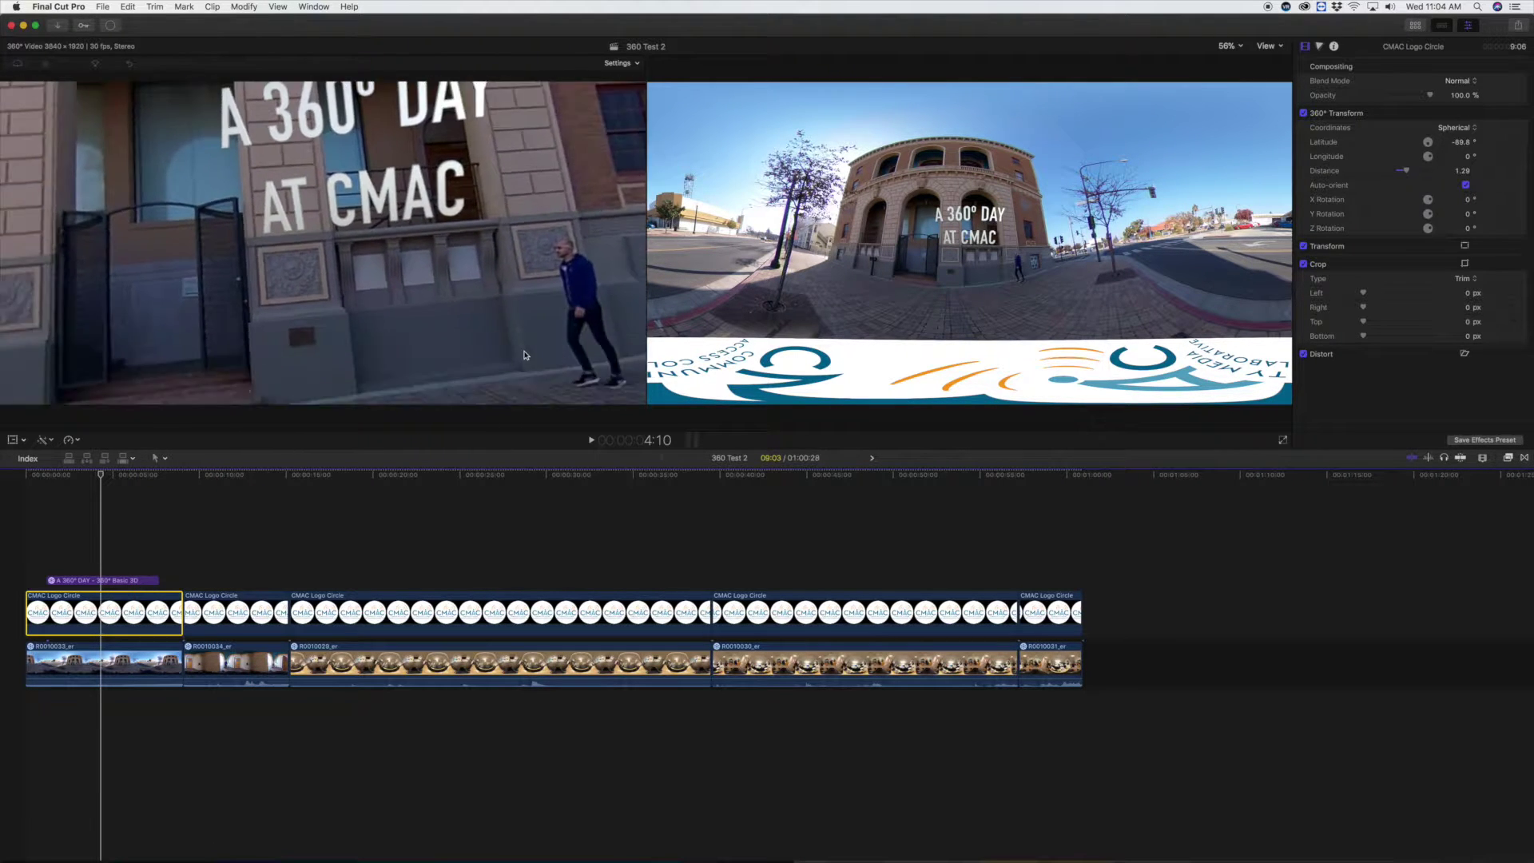
Step: Scrub into the gallery footage and select clip R0010029_er to show its Reorient and 360° Patch settings
drag(103, 472, 243, 477)
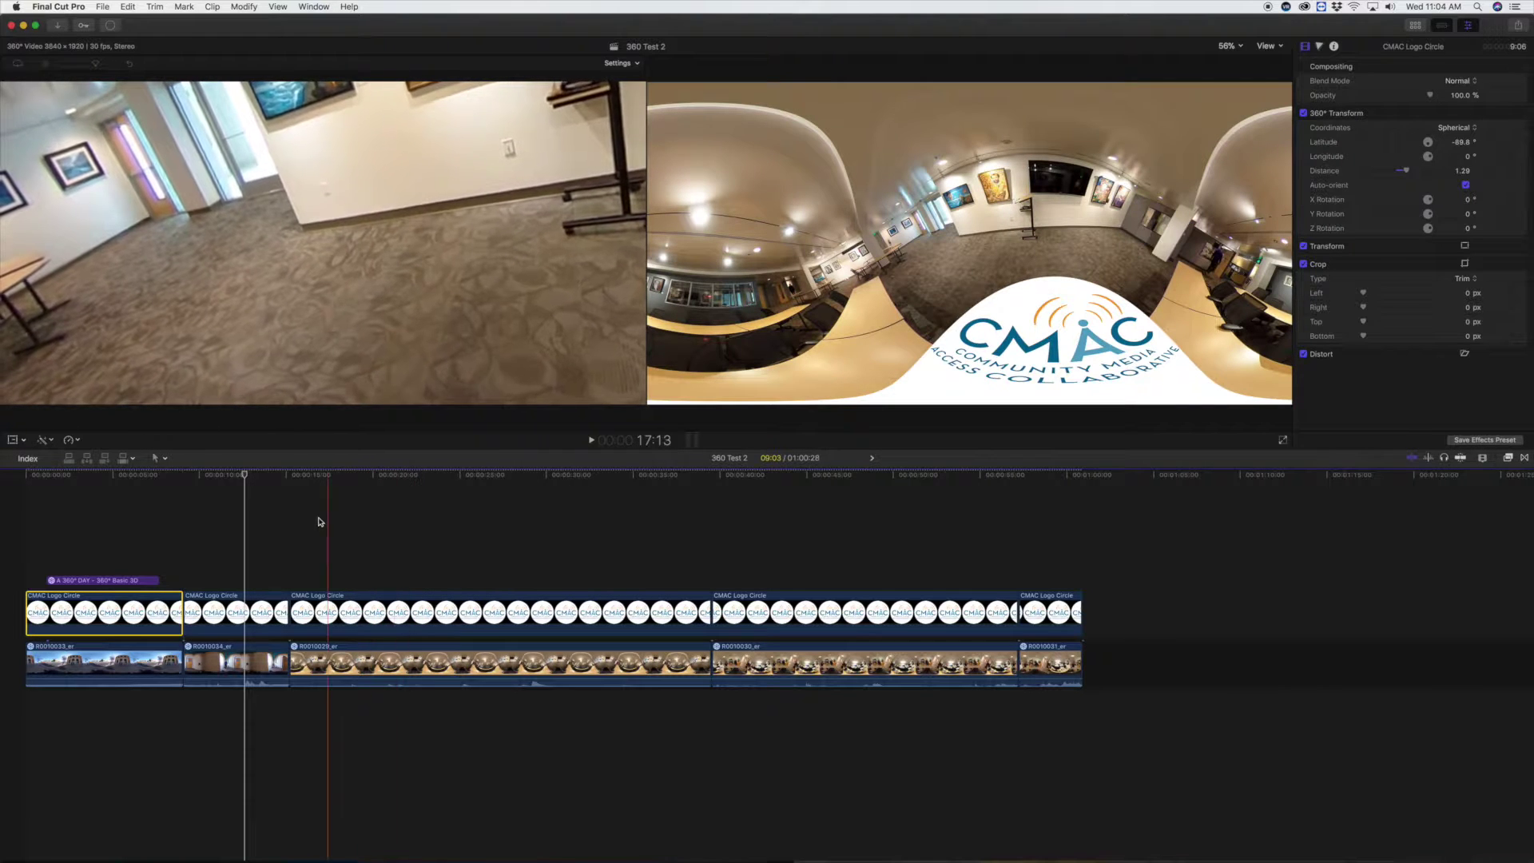
drag(248, 474, 382, 497)
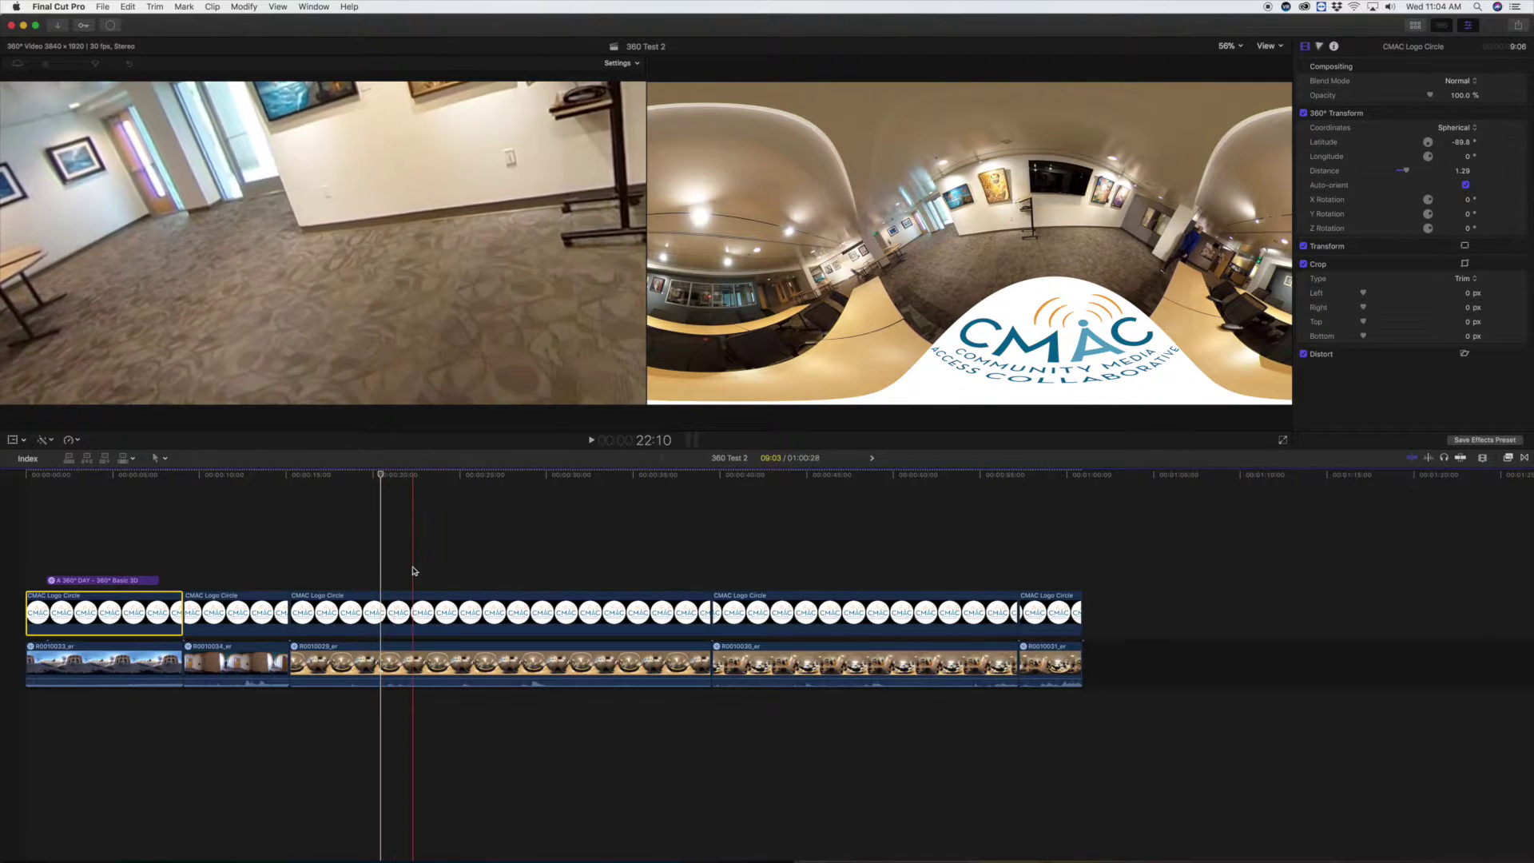
click(387, 681)
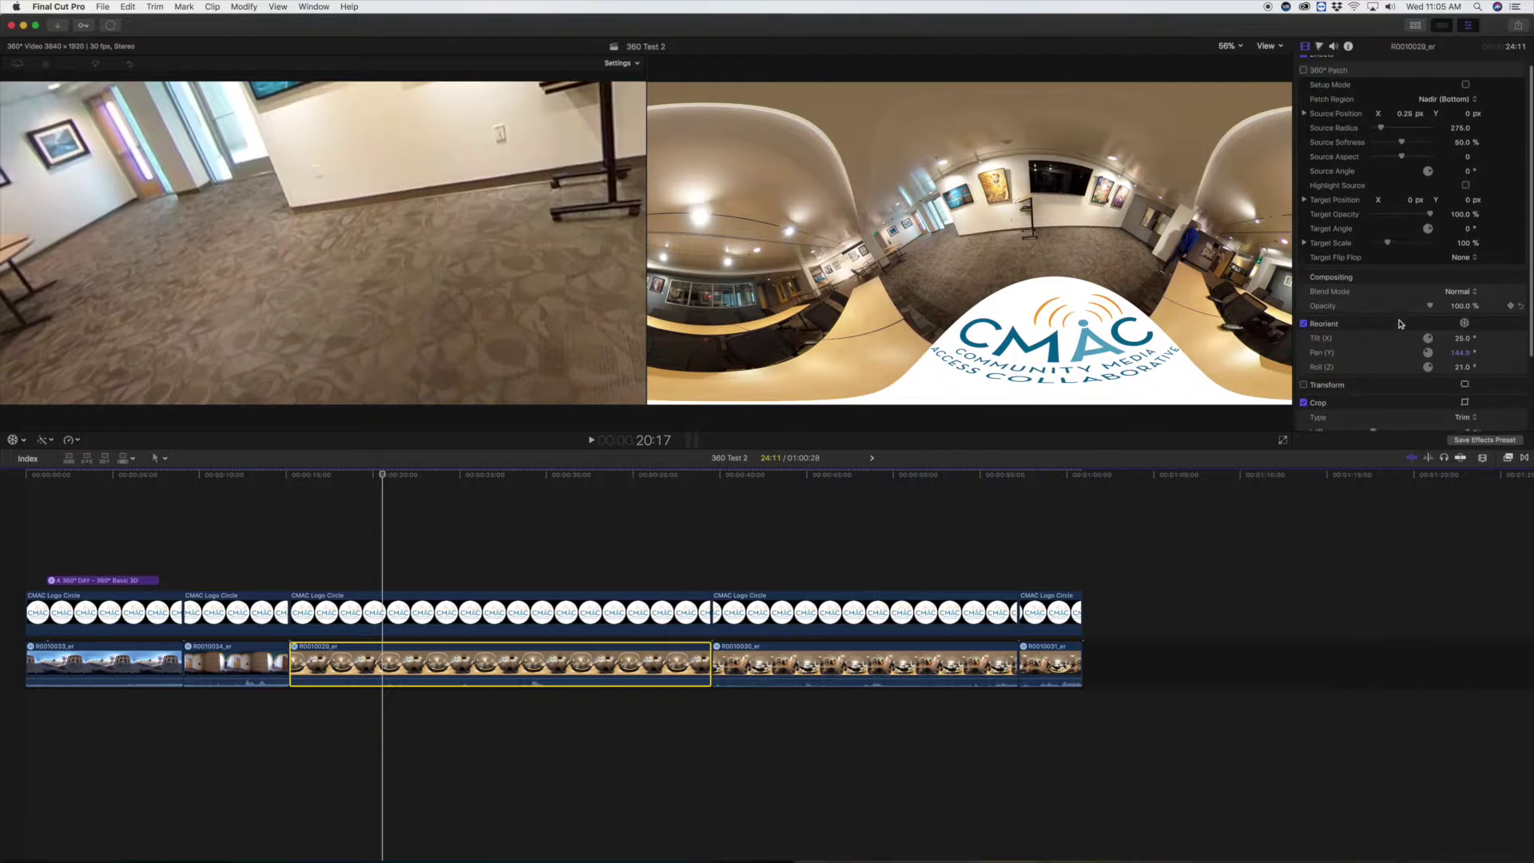
Step: Level the gallery clip's horizon: Reorient tilt 7°, roll -0.3°, pan about 168.6°
scroll(1495, 290, down, 5)
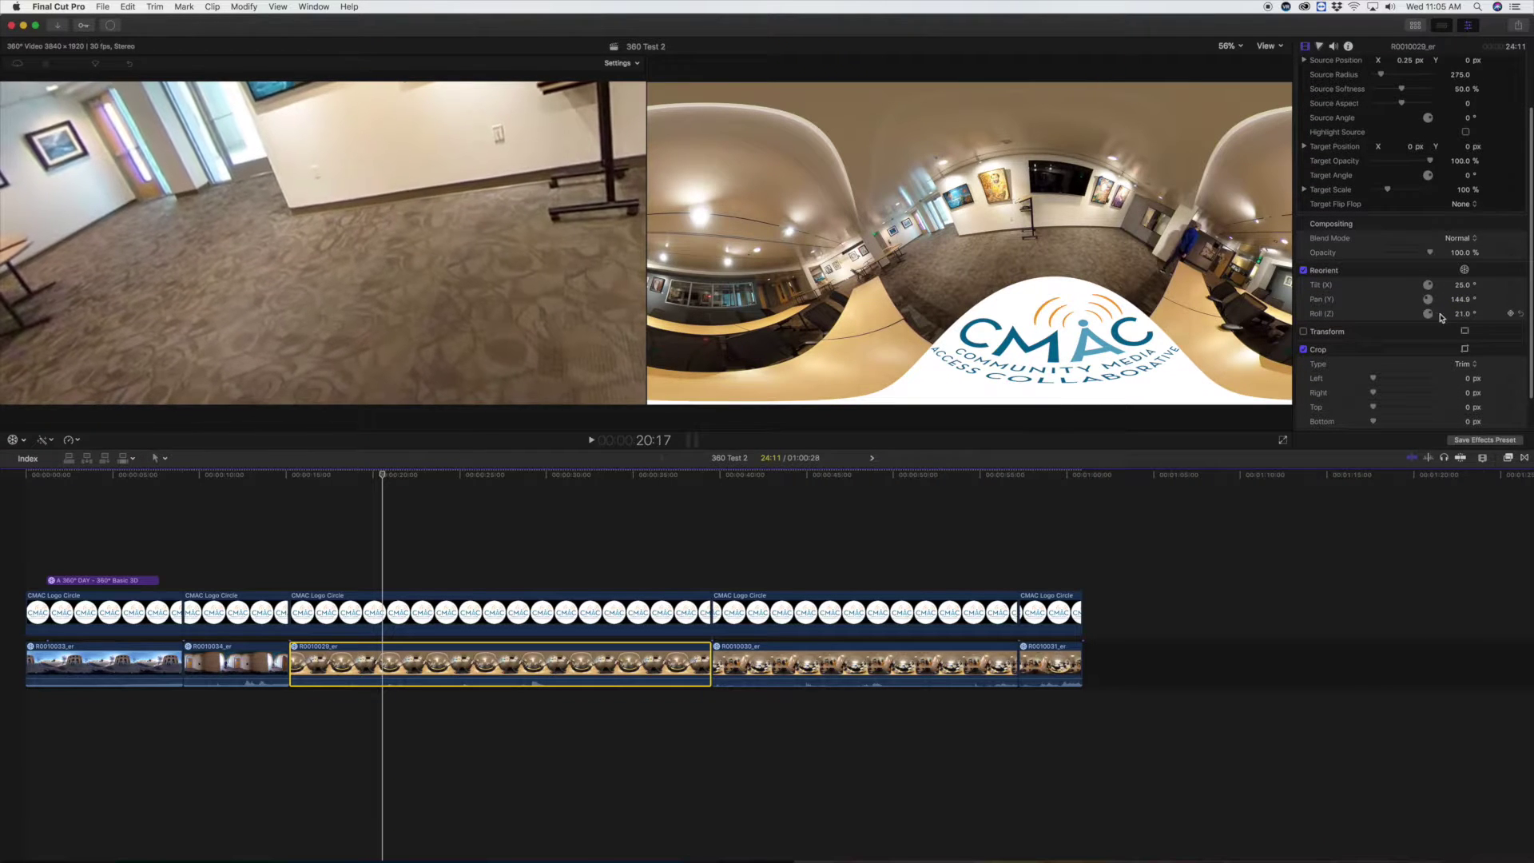
drag(1432, 316, 1481, 317)
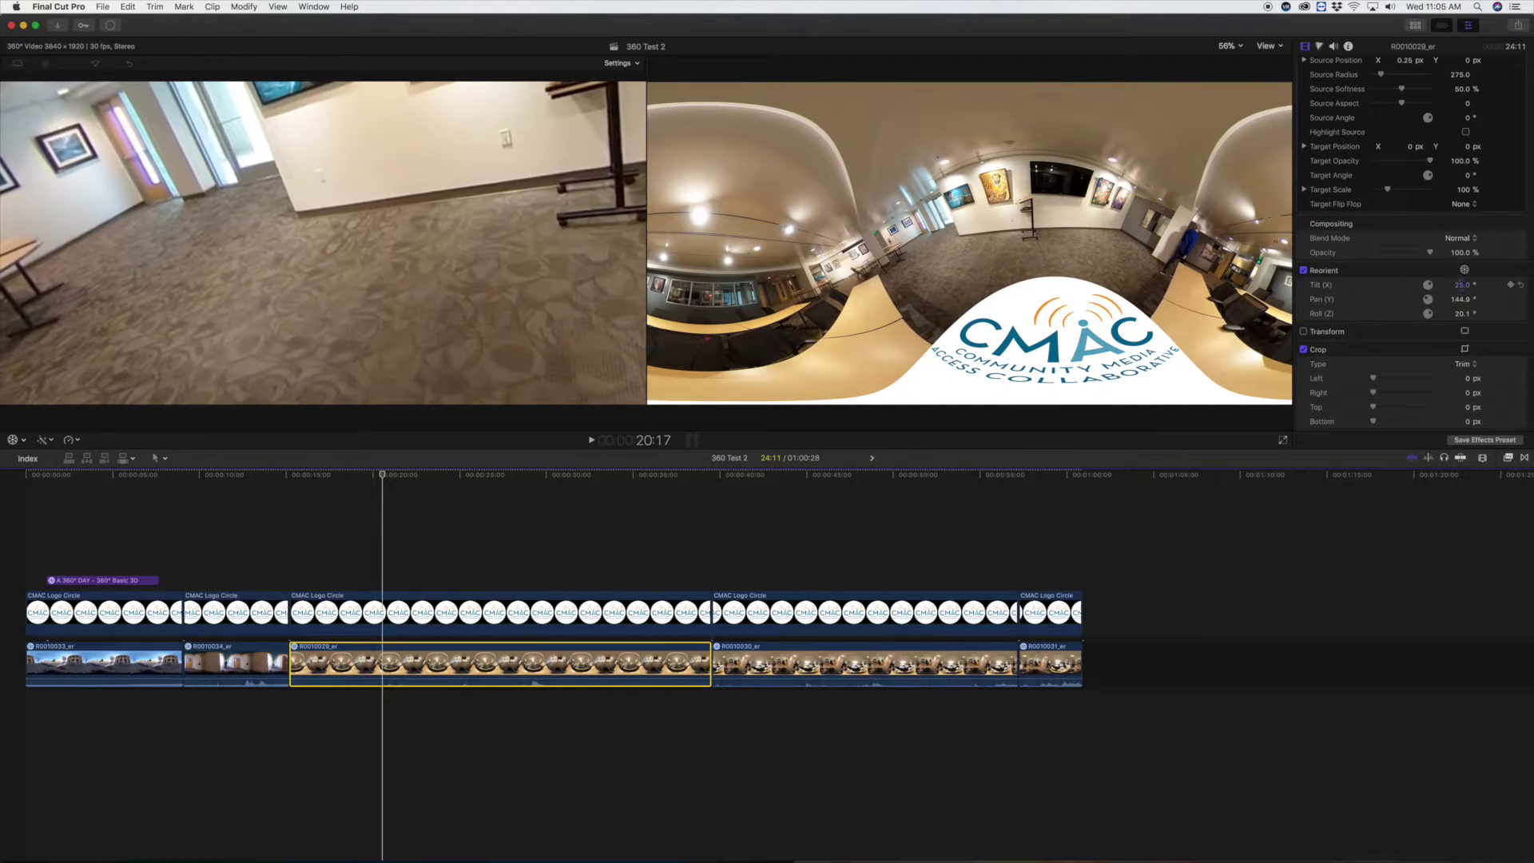
drag(1461, 284, 1448, 284)
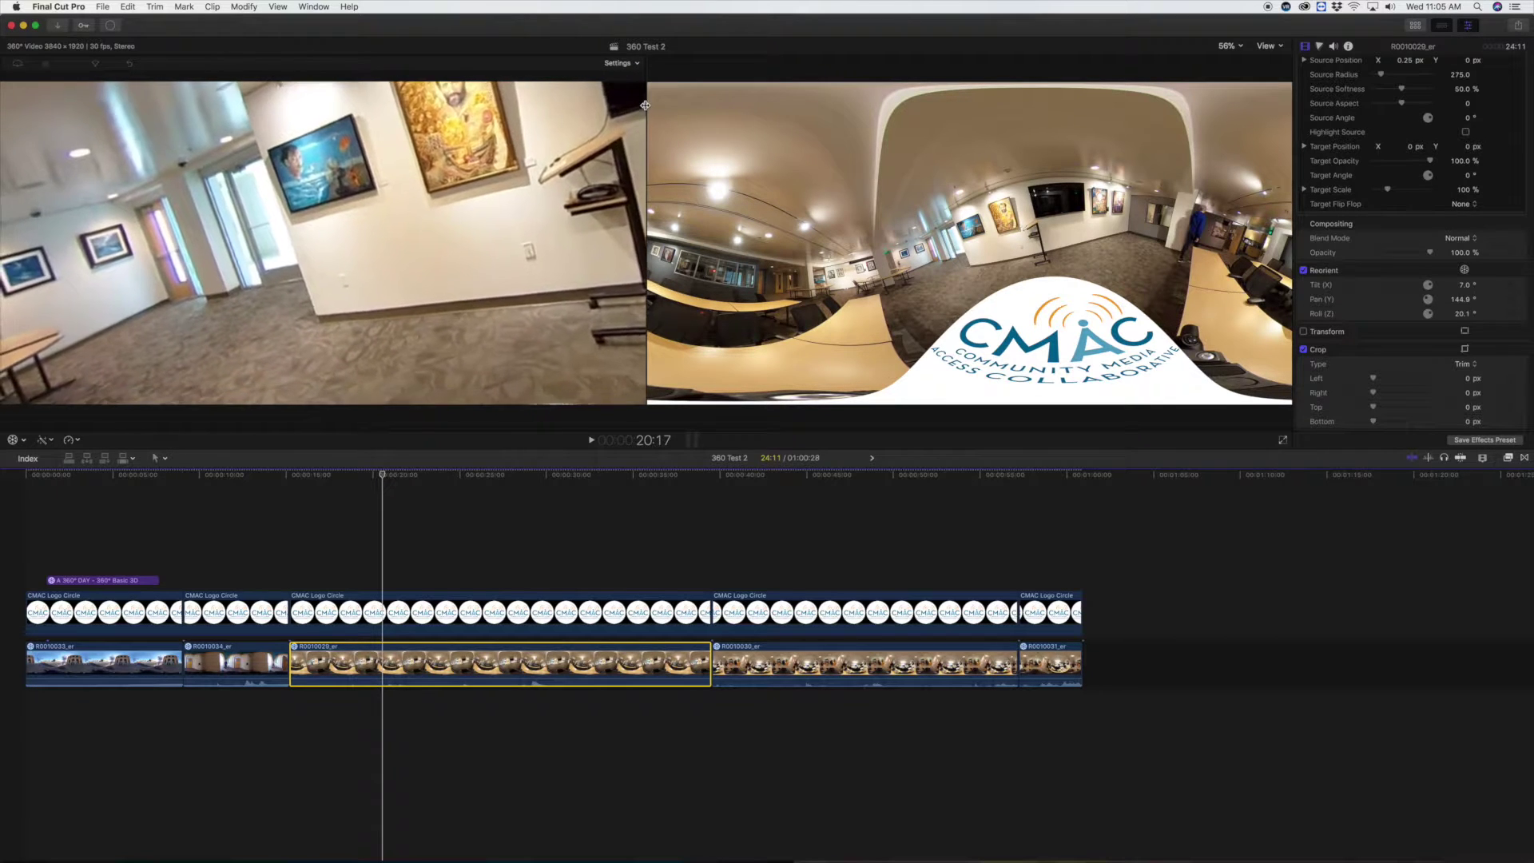
scroll(646, 110, up, 5)
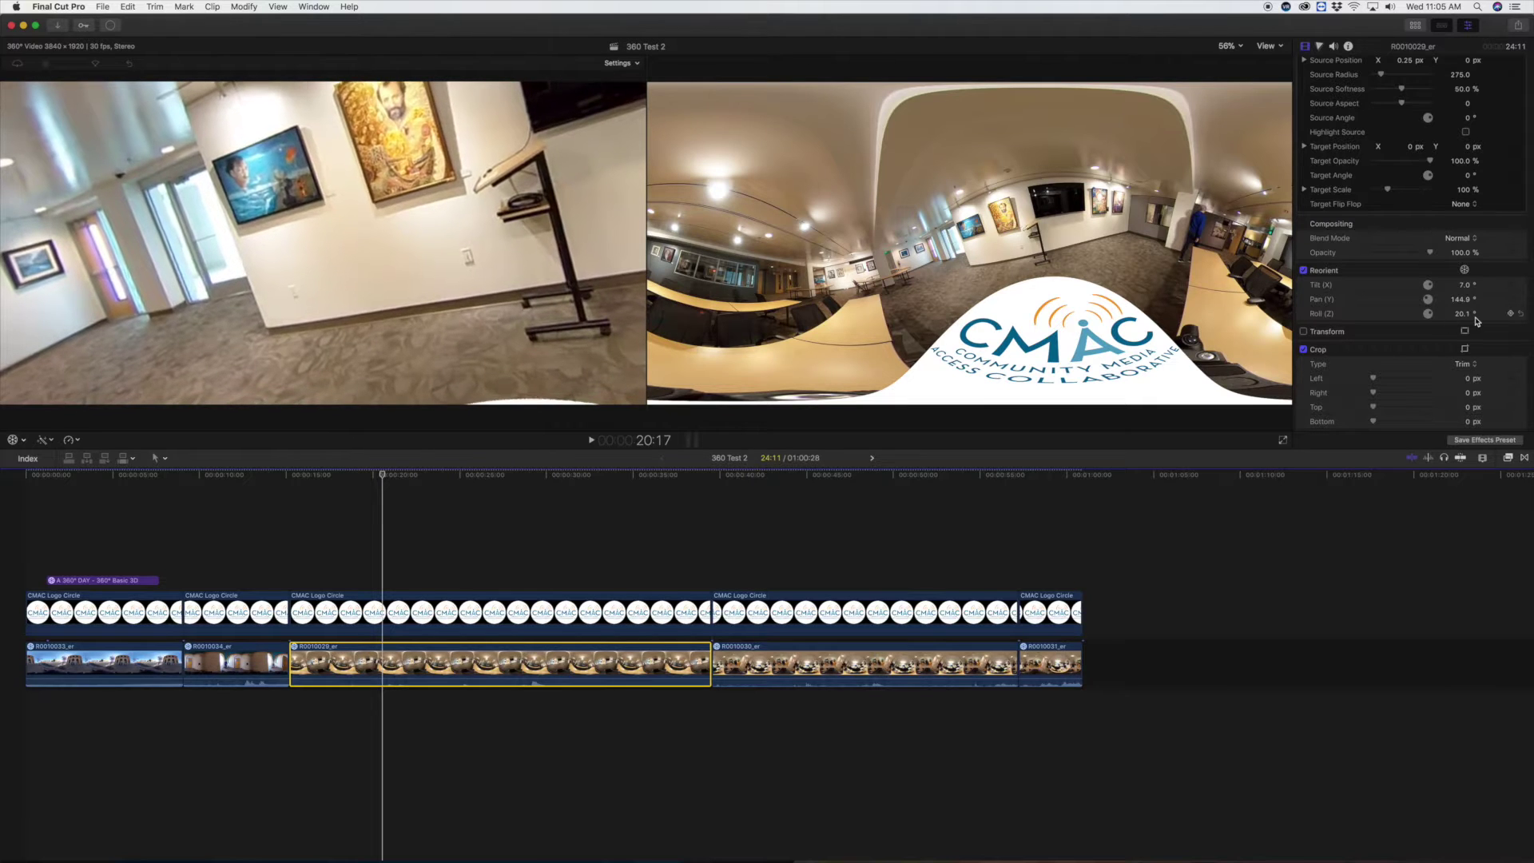
drag(1466, 316, 1465, 300)
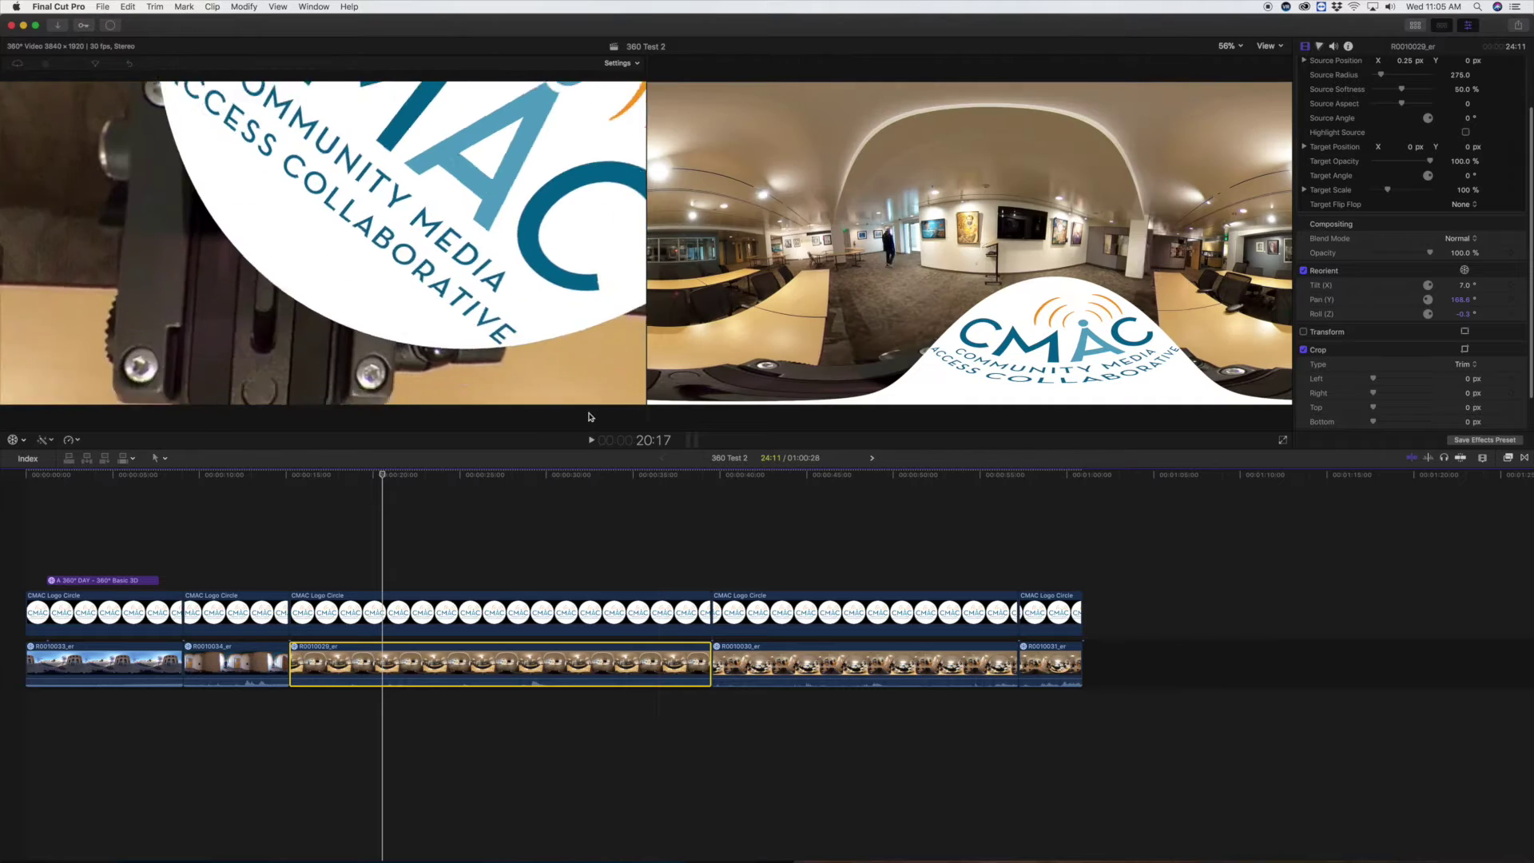
click(404, 611)
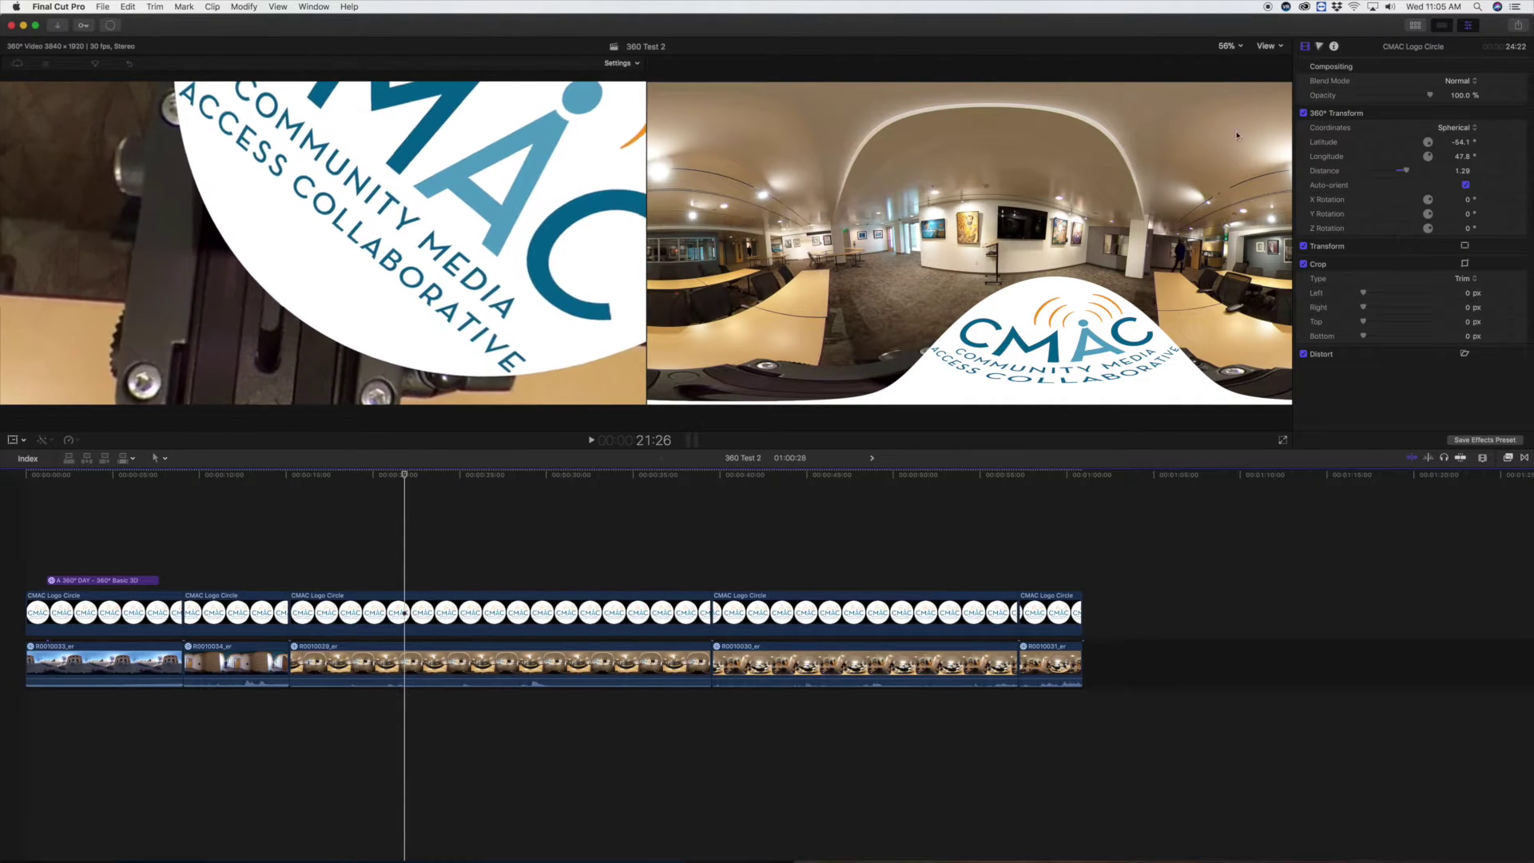
Step: Lower the middle CMAC Logo Circle clip's latitude until the logo covers the tripod
click(440, 611)
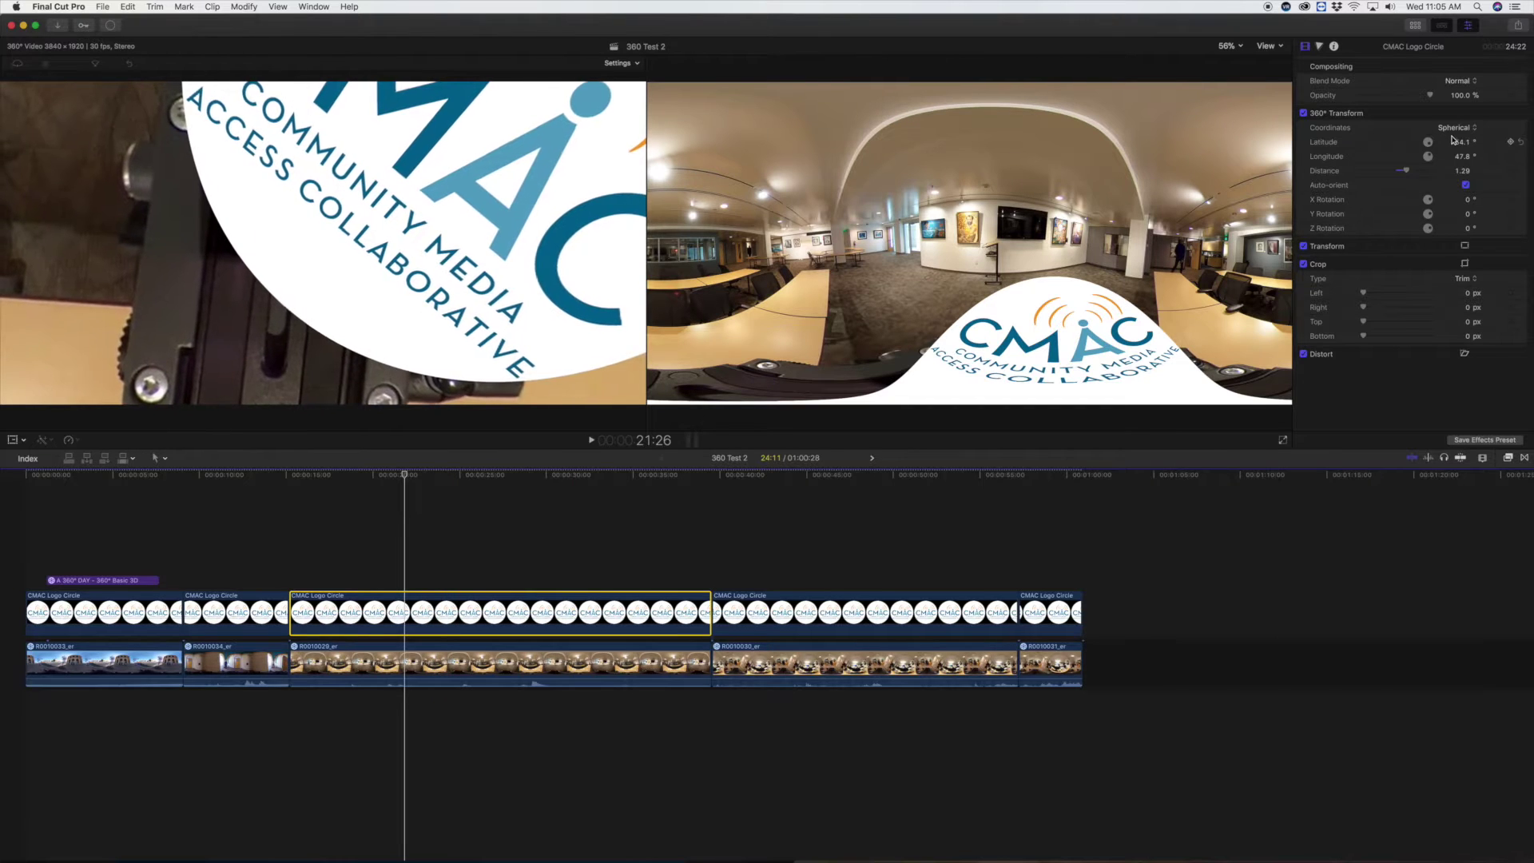
drag(1459, 143, 1458, 196)
drag(1459, 142, 1458, 145)
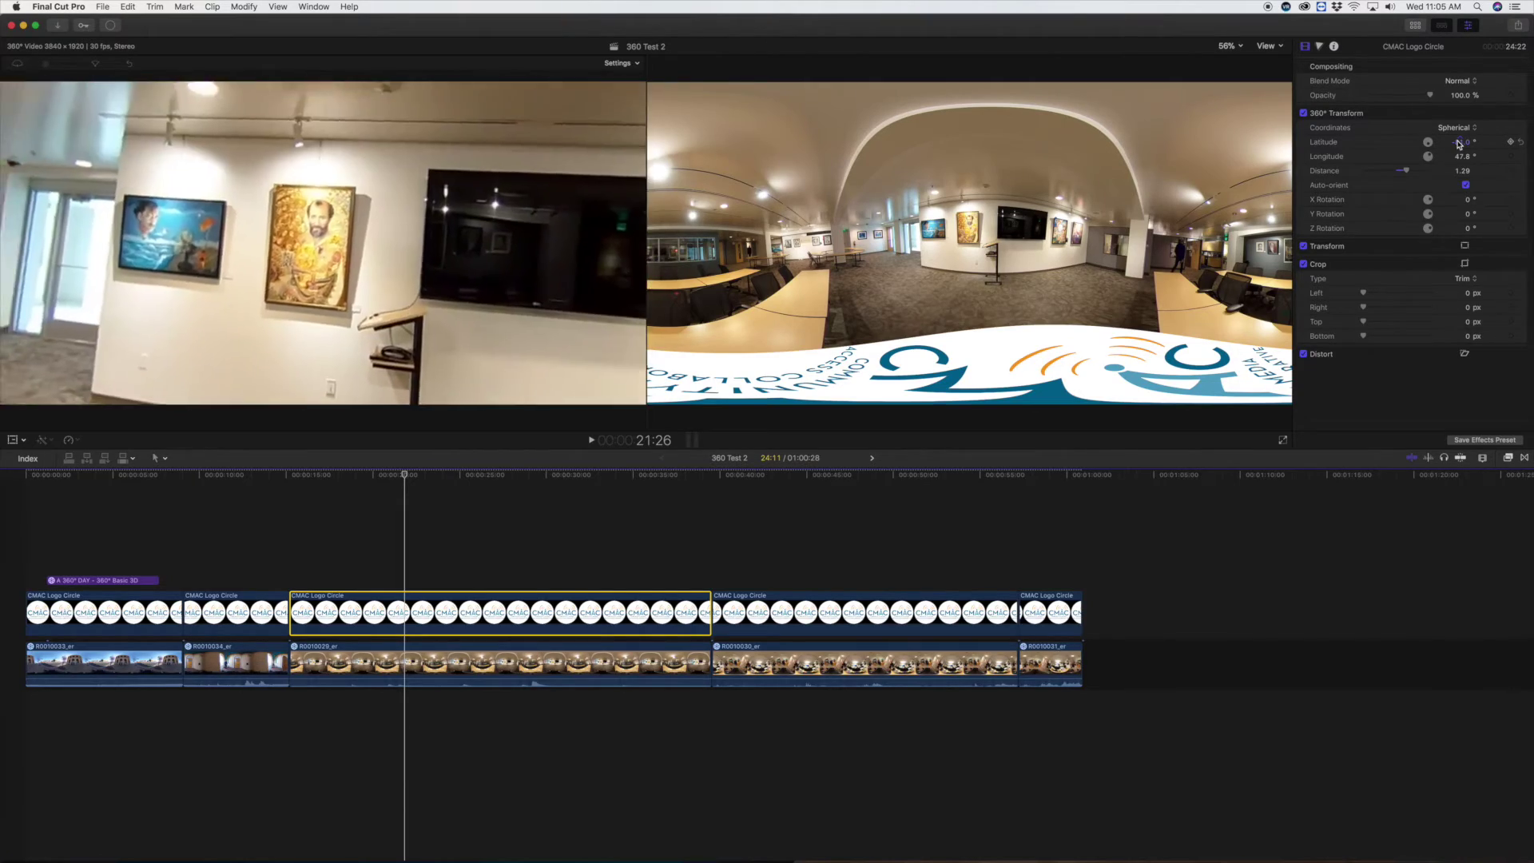